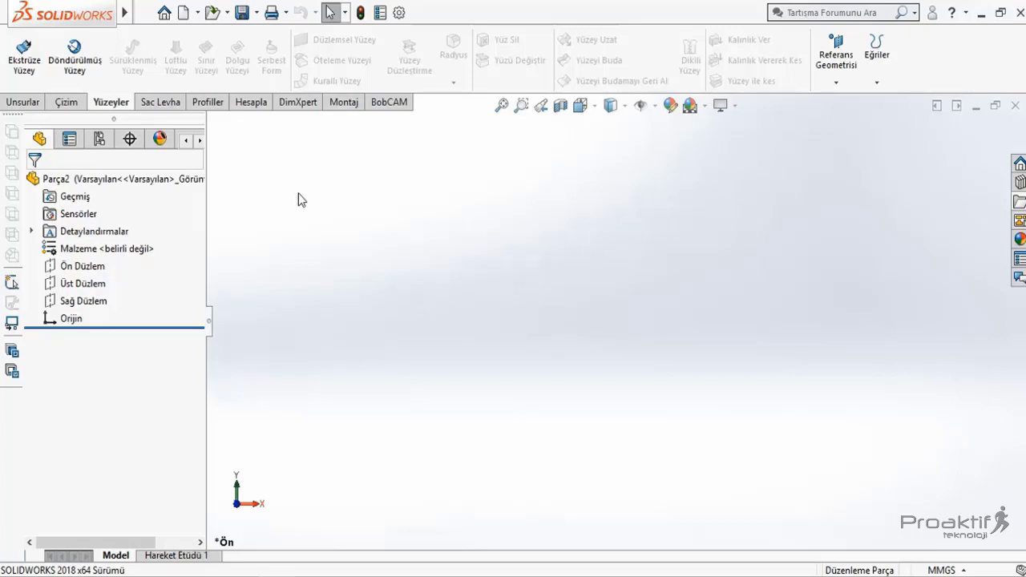
Start a sketch on Ön Düzlem, then discard the empty sketch
click(102, 266)
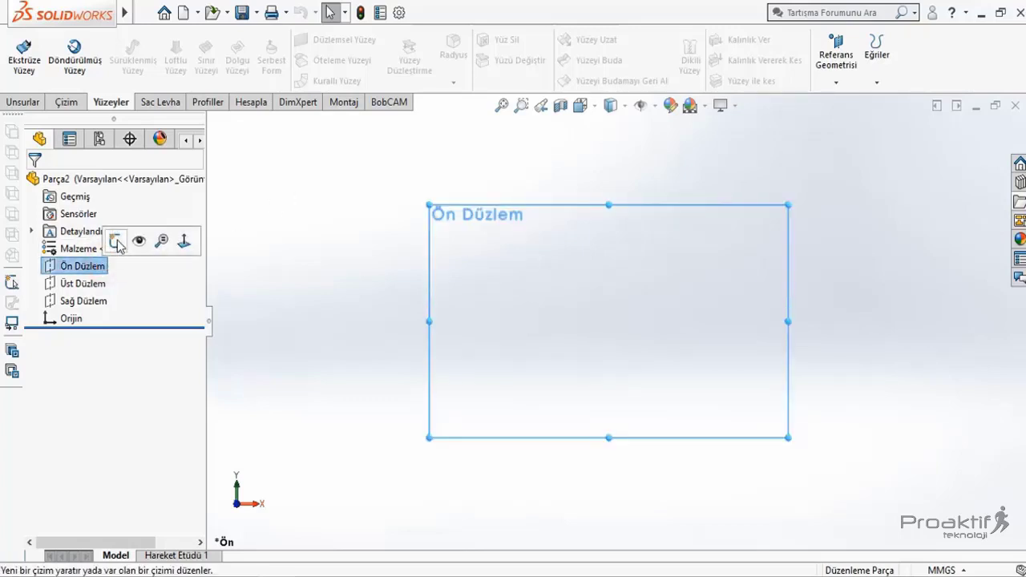
click(116, 241)
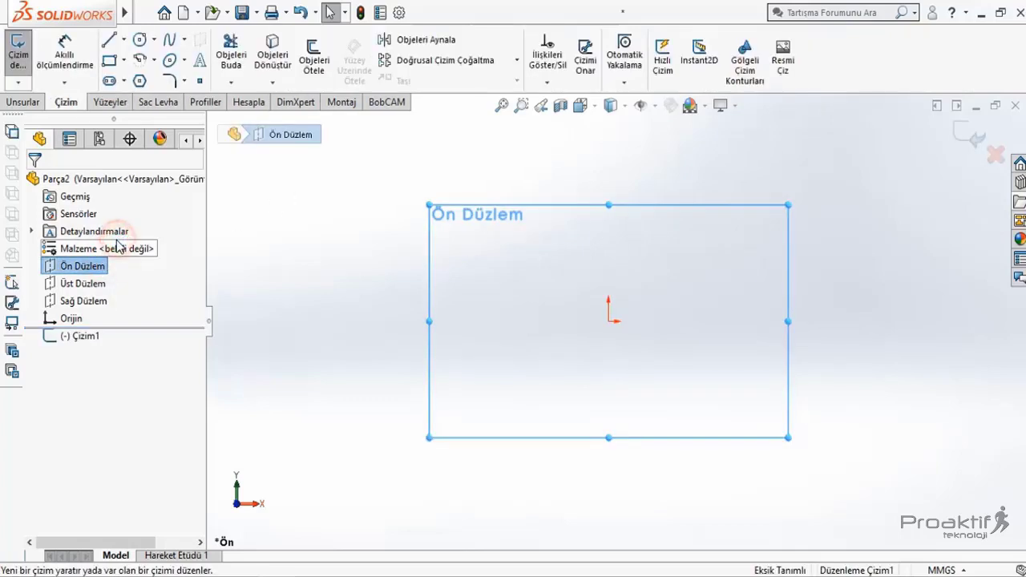
click(954, 129)
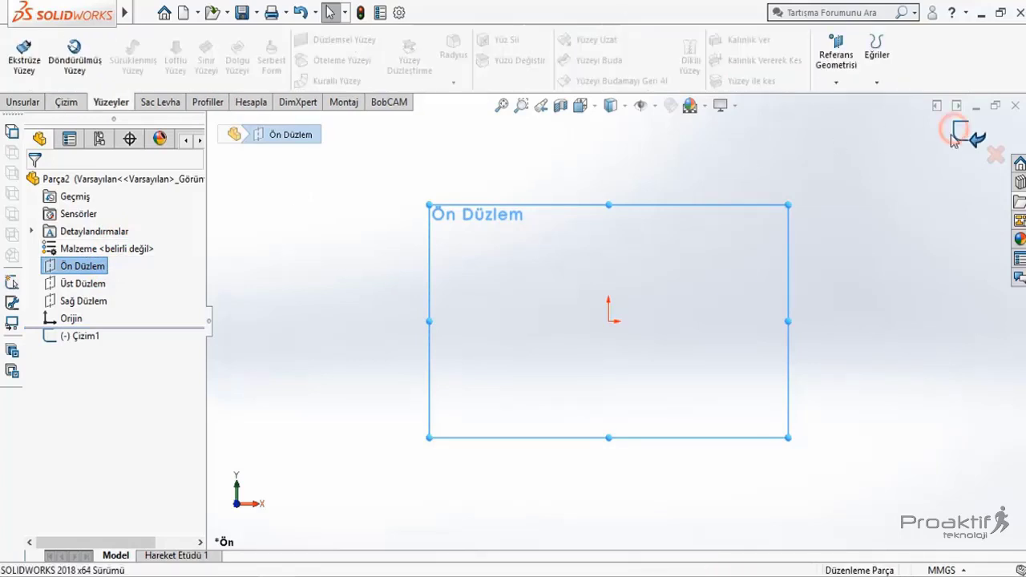
Create reference plane Düzlem1 parallel to Ön Düzlem with a 50 mm offset
click(836, 84)
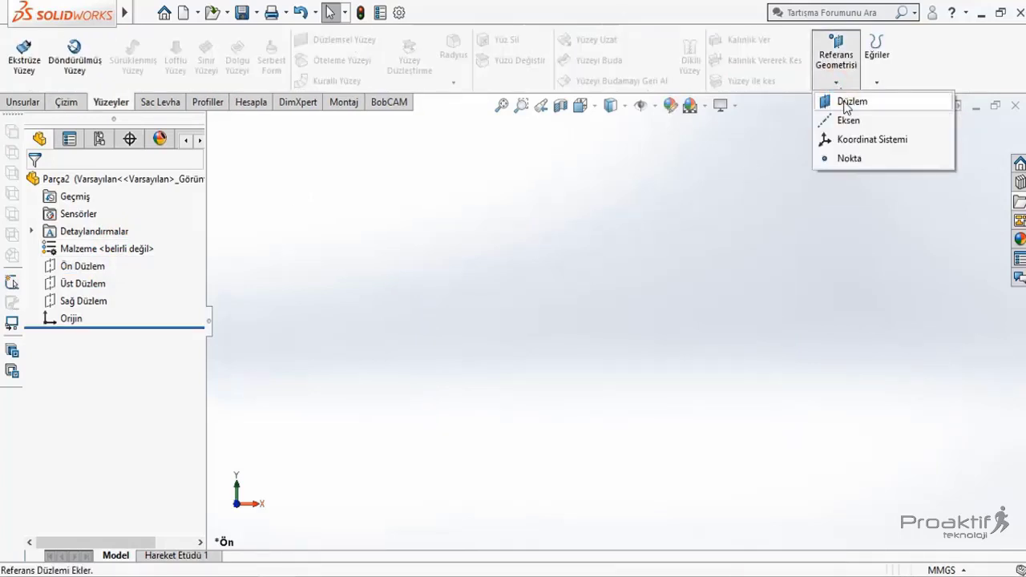
click(846, 105)
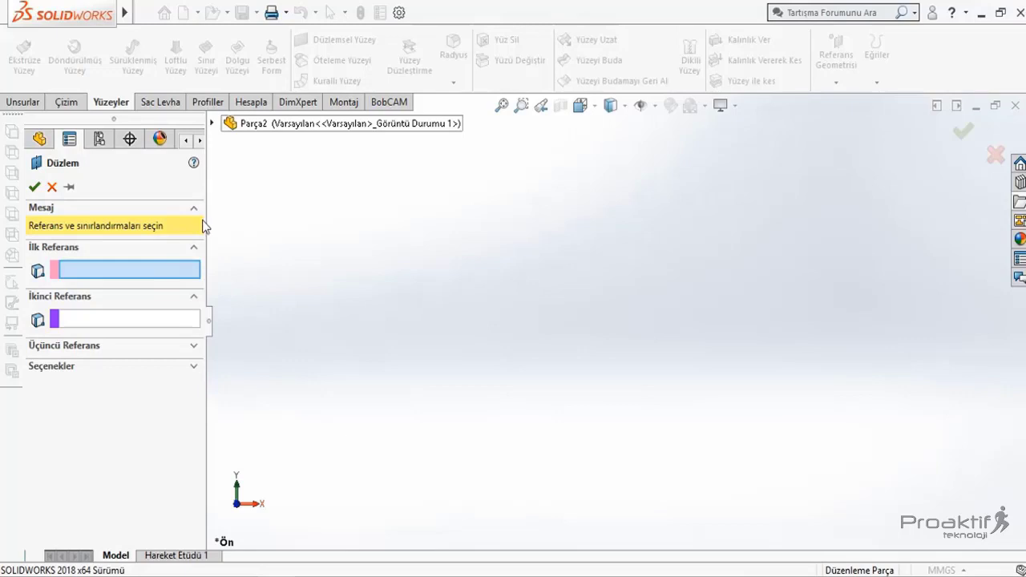
click(213, 125)
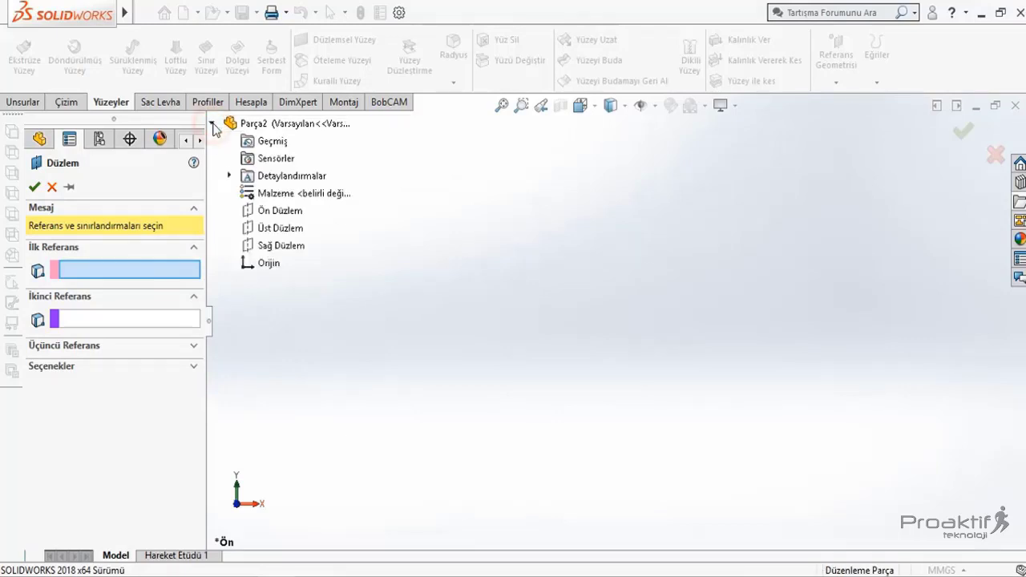
click(275, 212)
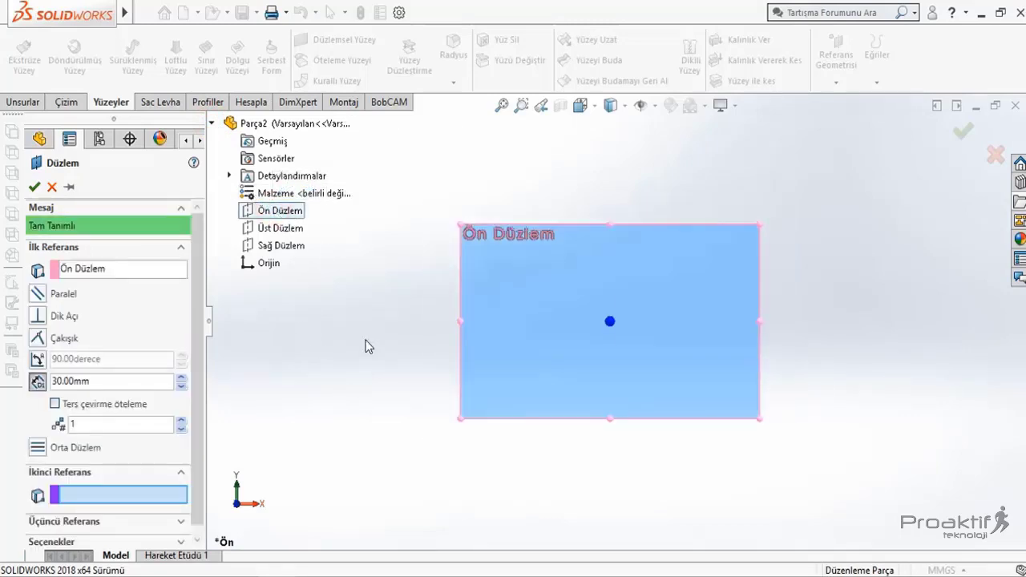
mouse_move(406, 373)
middle_down()
mouse_move(304, 390)
mouse_move(307, 373)
mouse_move(319, 381)
middle_up()
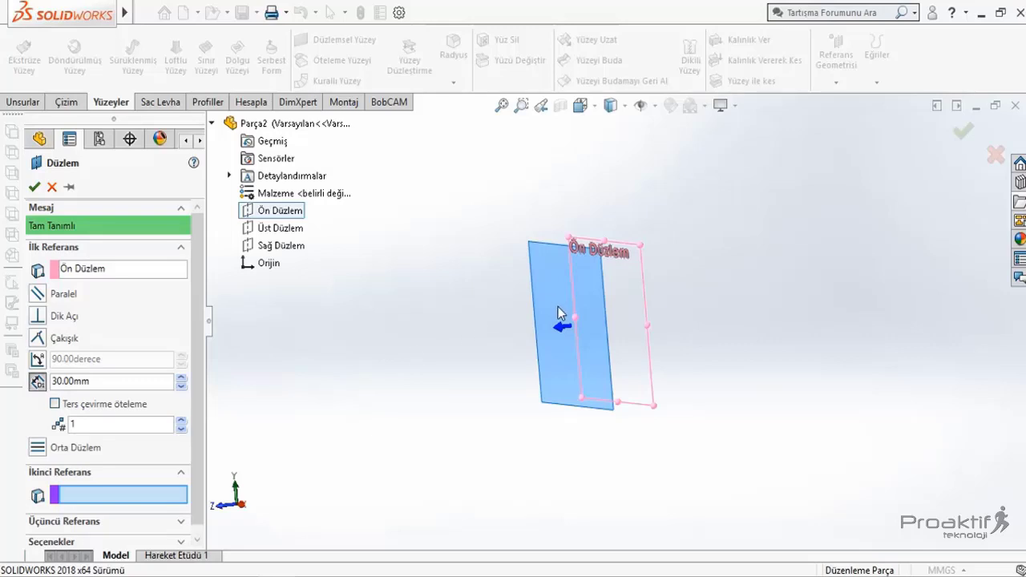
double_click(133, 381)
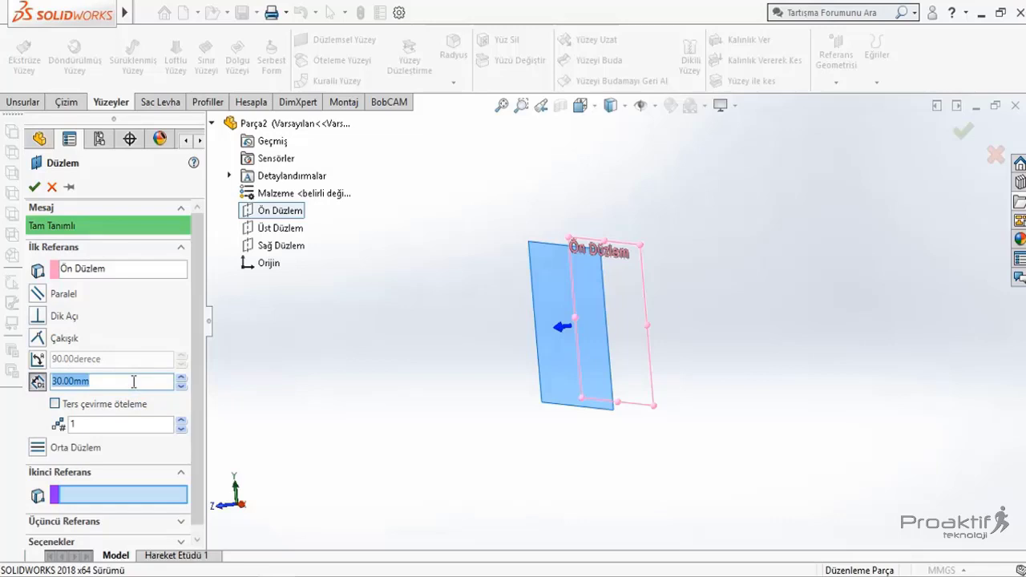
text(50)
key(Return)
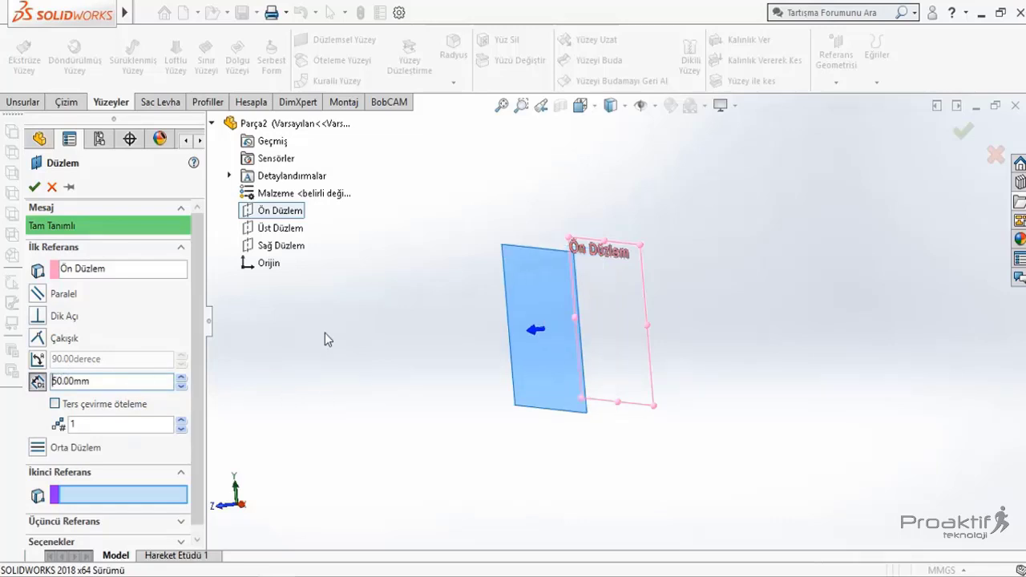
mouse_move(325, 339)
middle_down()
mouse_move(458, 374)
mouse_move(415, 380)
mouse_move(462, 366)
middle_up()
middle_drag(526, 332, 617, 306)
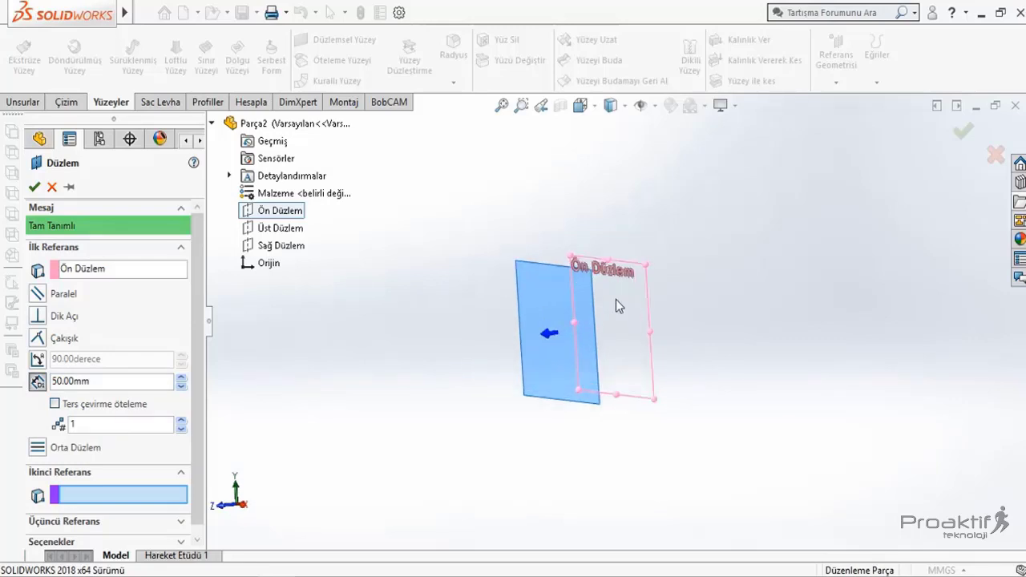
click(33, 188)
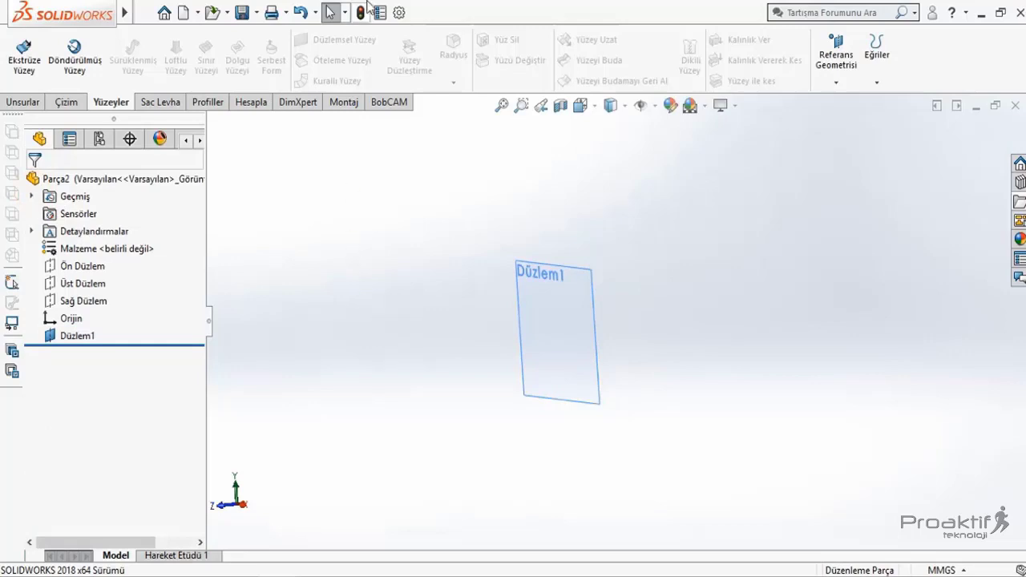
Create plane Düzlem2 offset 50 mm from Düzlem1
click(835, 83)
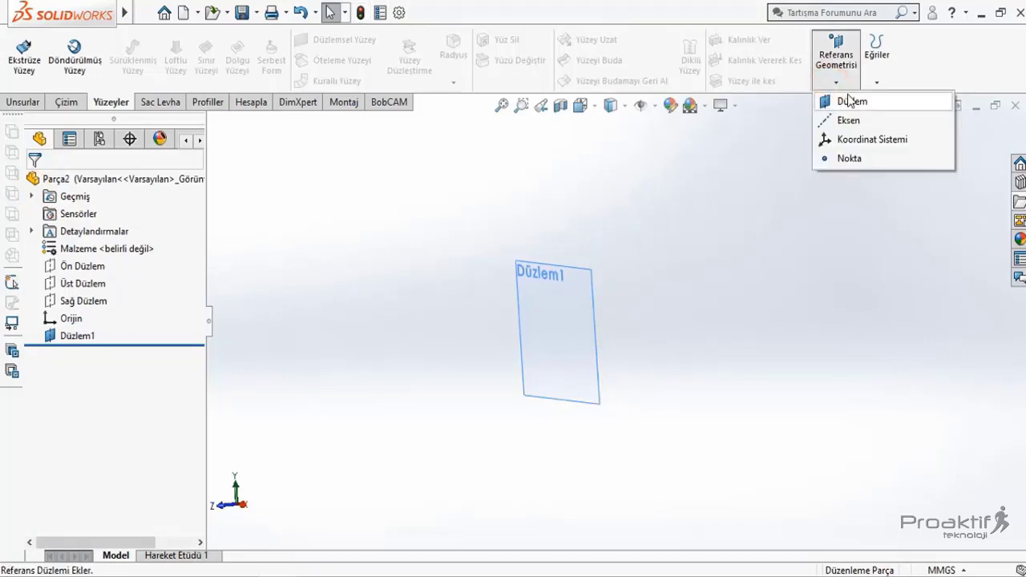
click(853, 102)
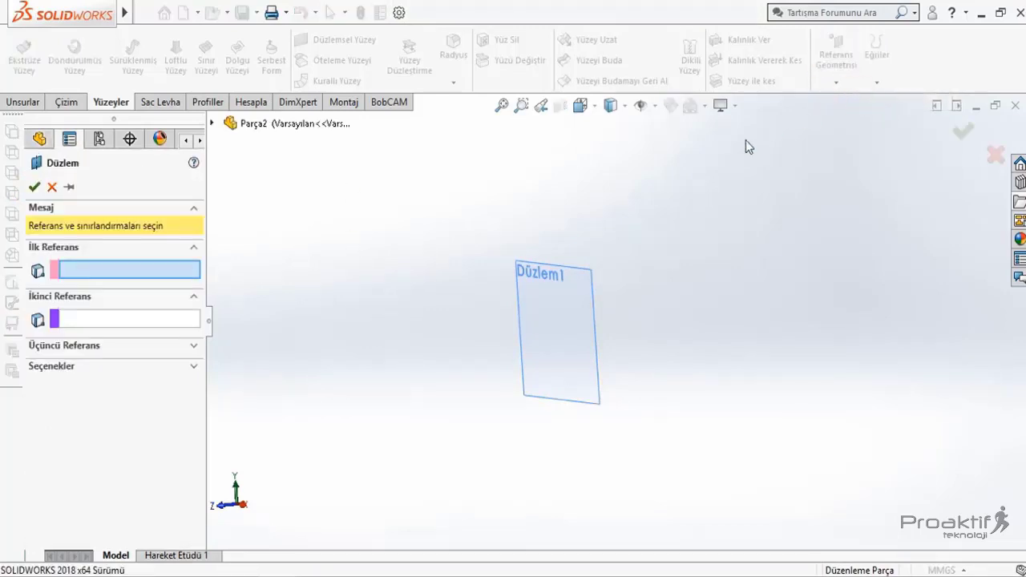
click(554, 311)
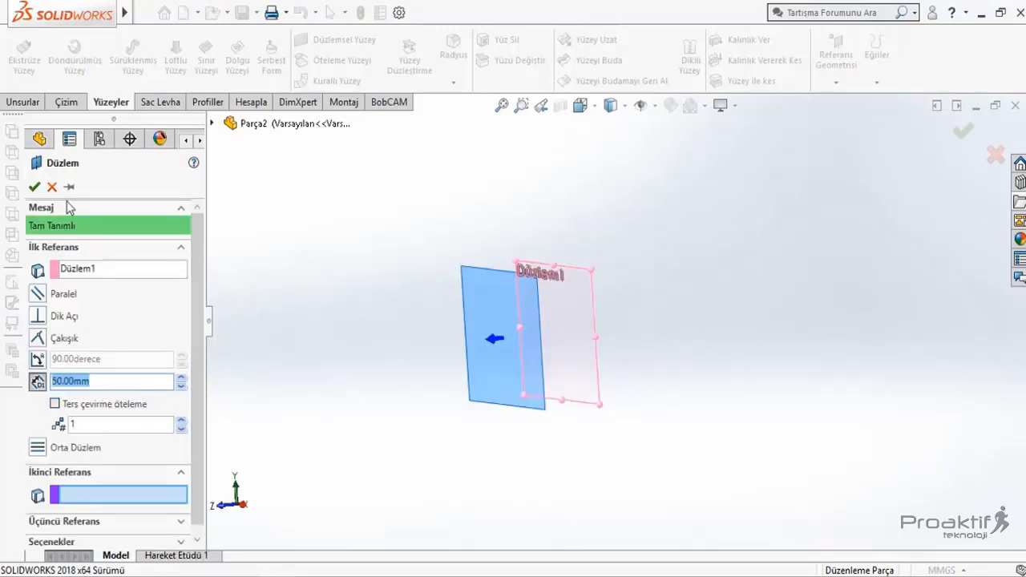
click(35, 187)
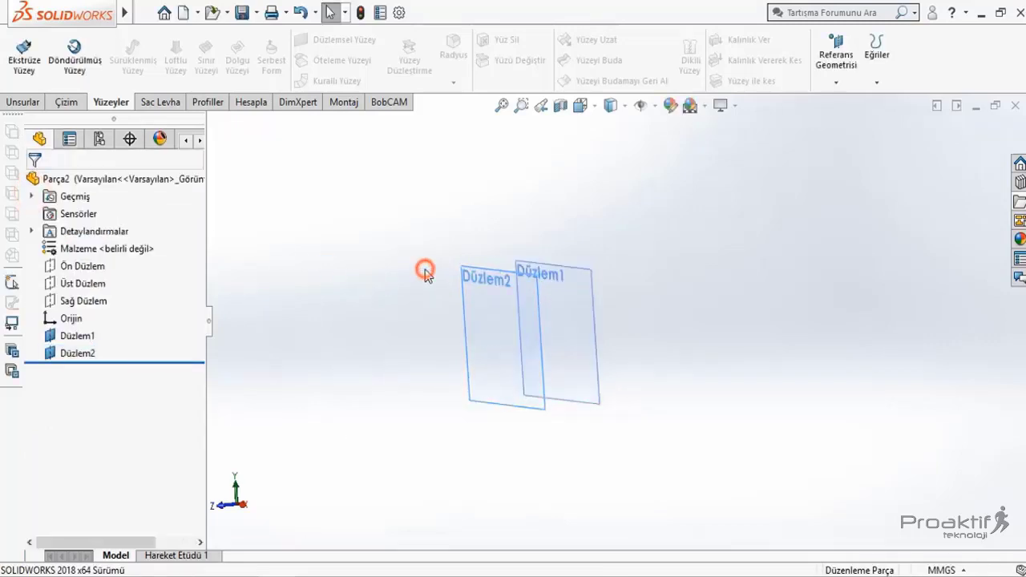
middle_drag(424, 272, 414, 264)
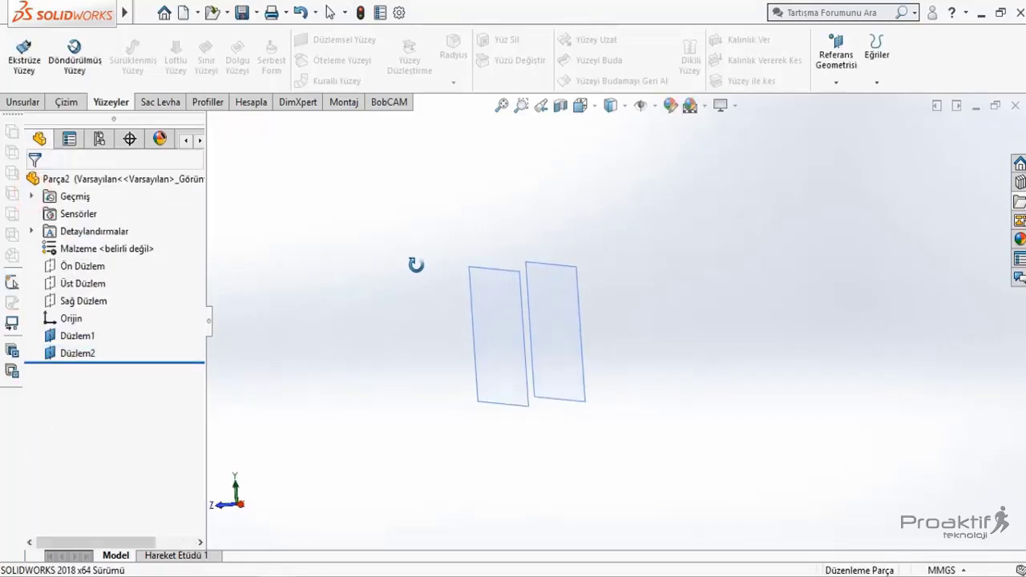
Create plane Düzlem3 offset 50 mm from Düzlem2
click(835, 82)
click(845, 104)
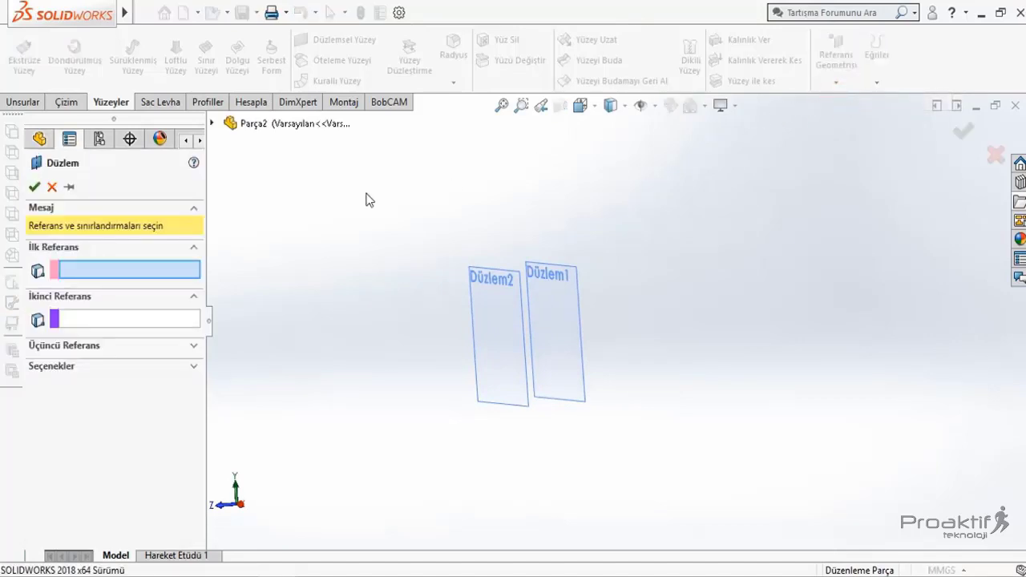
click(485, 316)
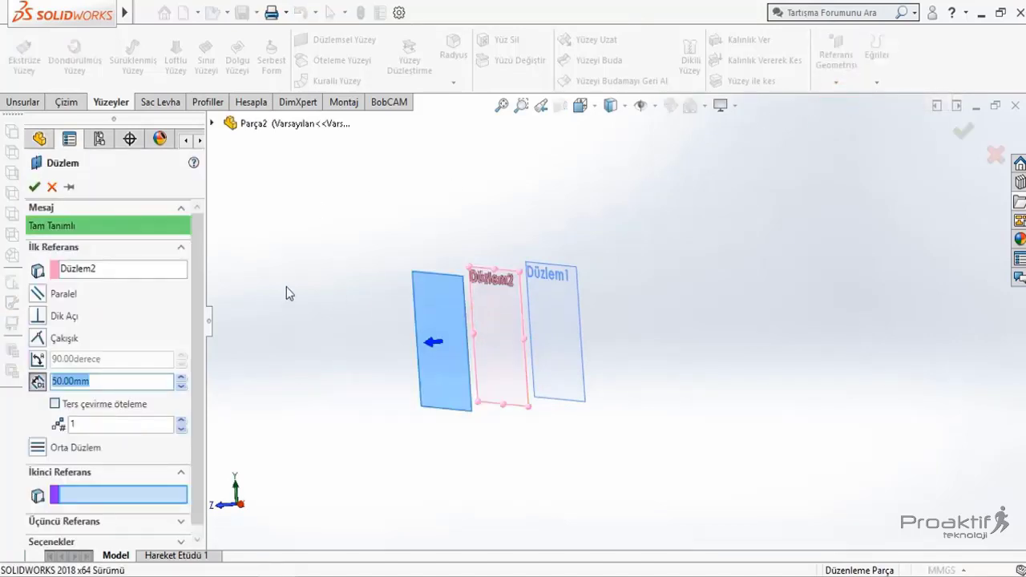
click(34, 187)
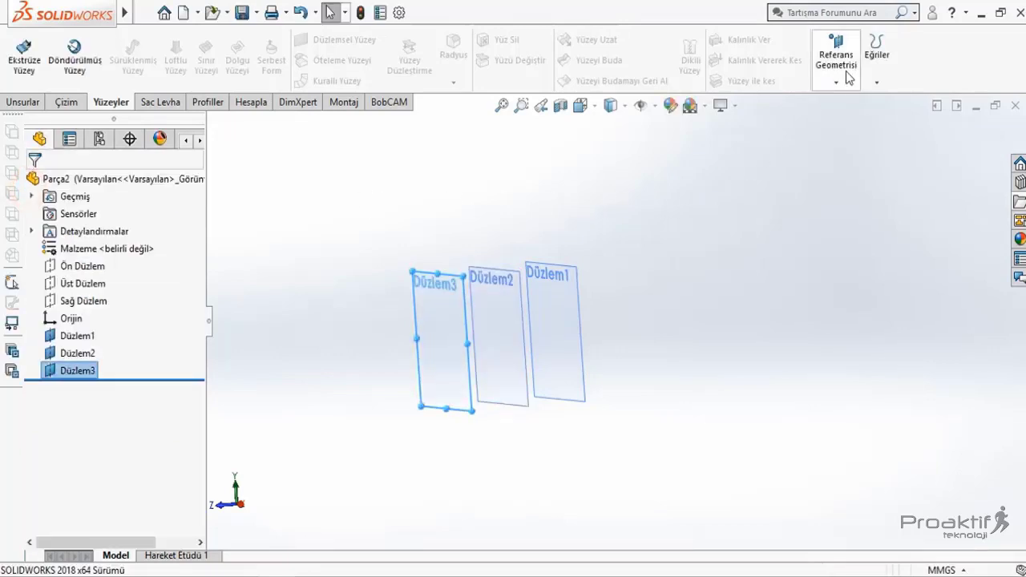
Create plane Düzlem4 offset 50 mm from Düzlem3
click(837, 83)
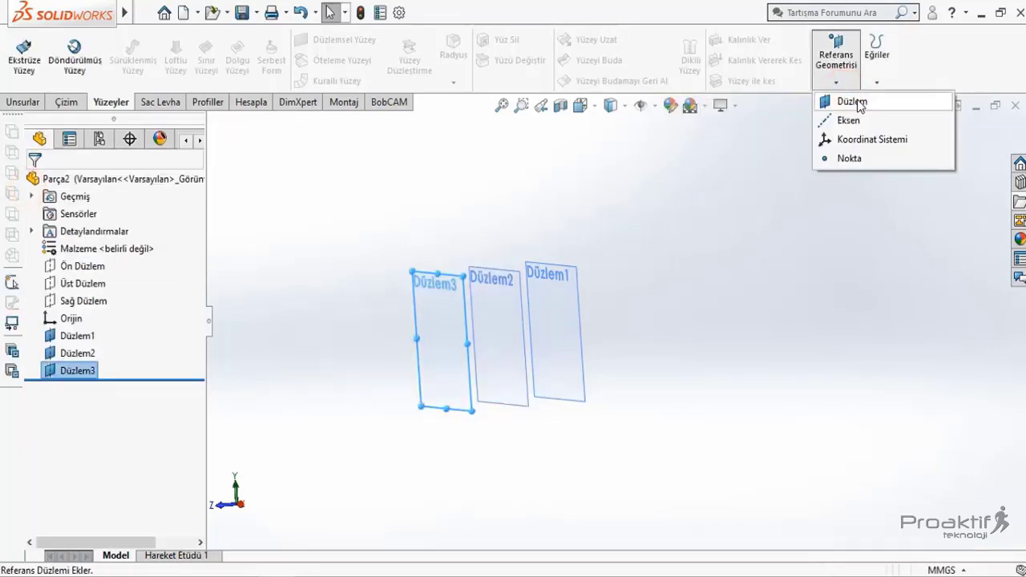
click(852, 102)
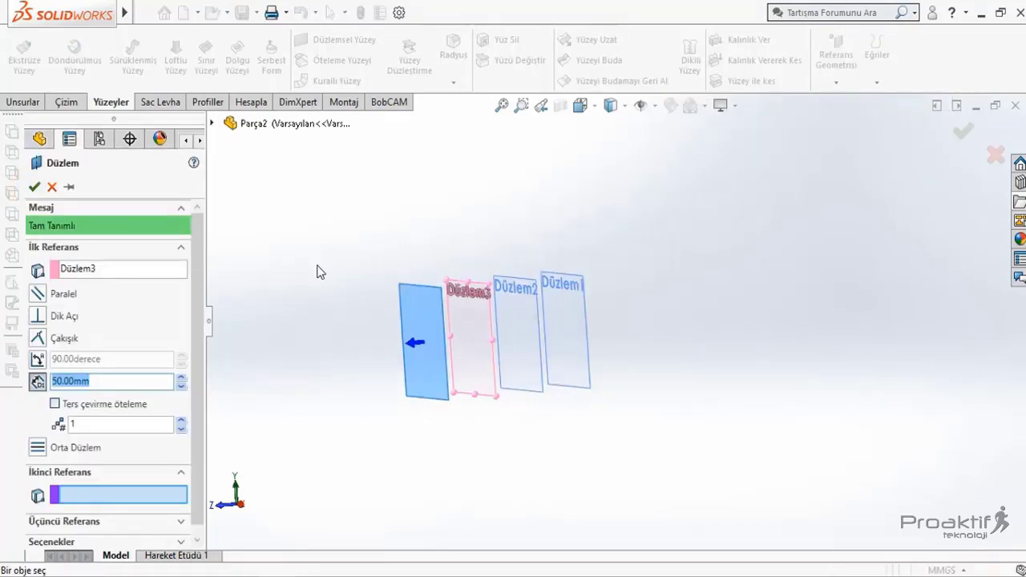
click(34, 187)
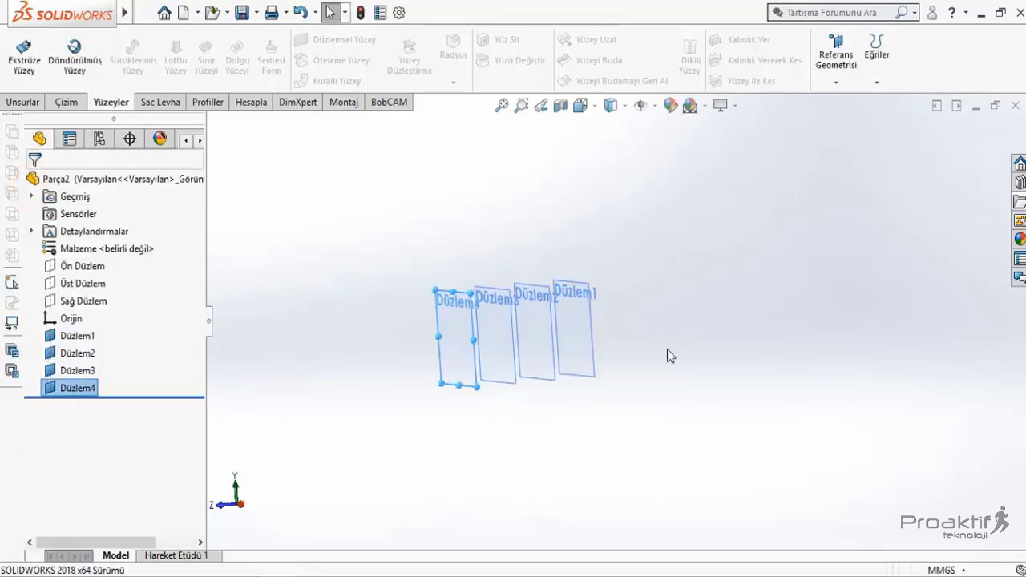
Select Düzlem4 and turn the view normal to it
middle_drag(670, 356, 524, 361)
mouse_move(692, 380)
middle_down()
mouse_move(671, 382)
mouse_move(703, 369)
middle_up()
click(702, 369)
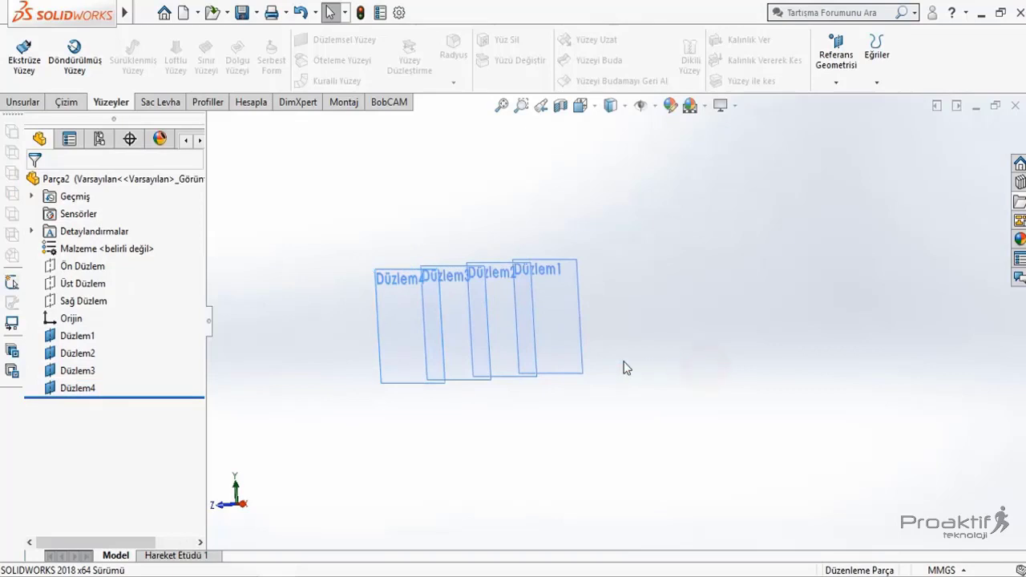
click(407, 350)
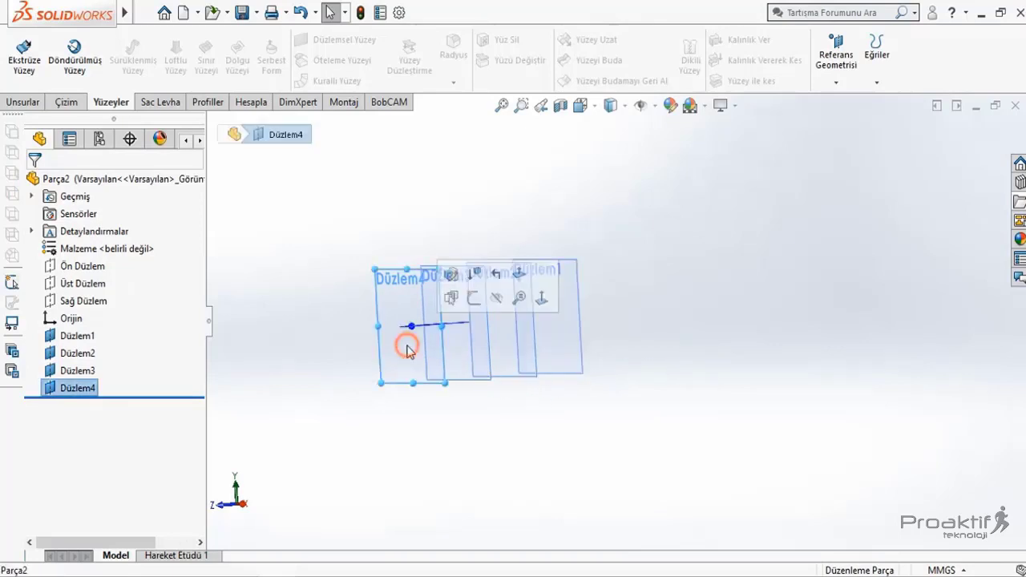
click(522, 297)
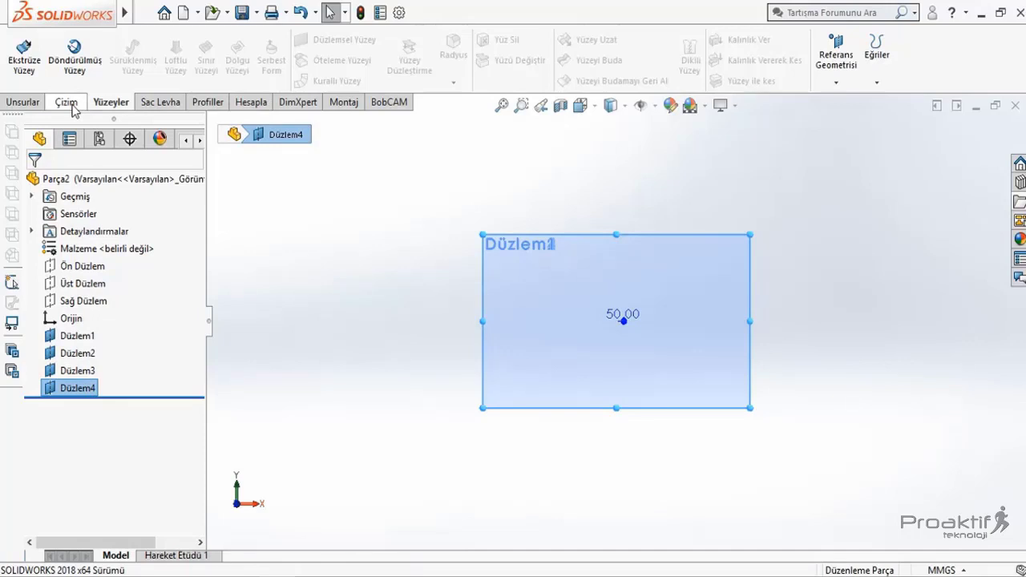
Draw a circle on Düzlem4
click(69, 104)
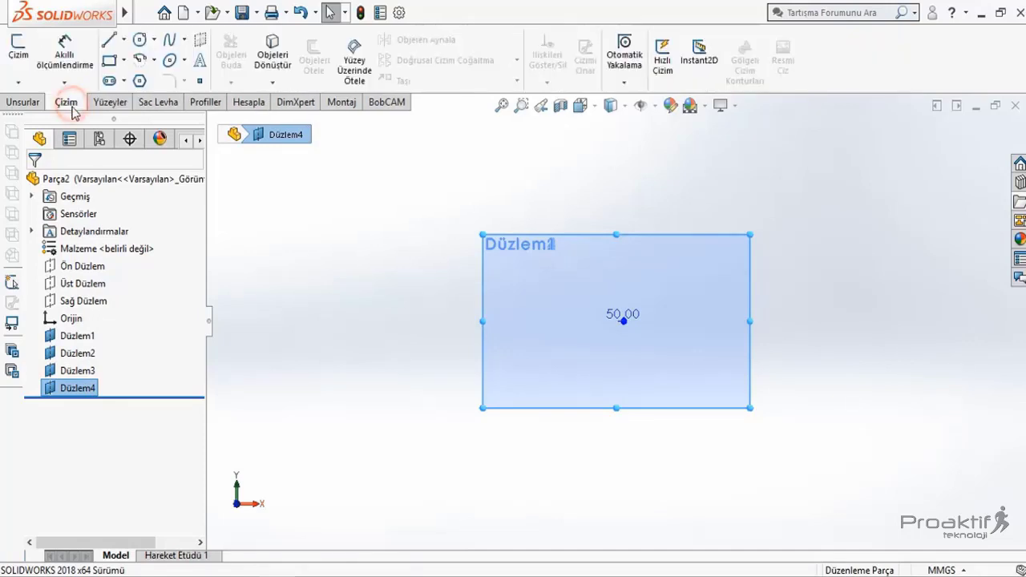
click(140, 40)
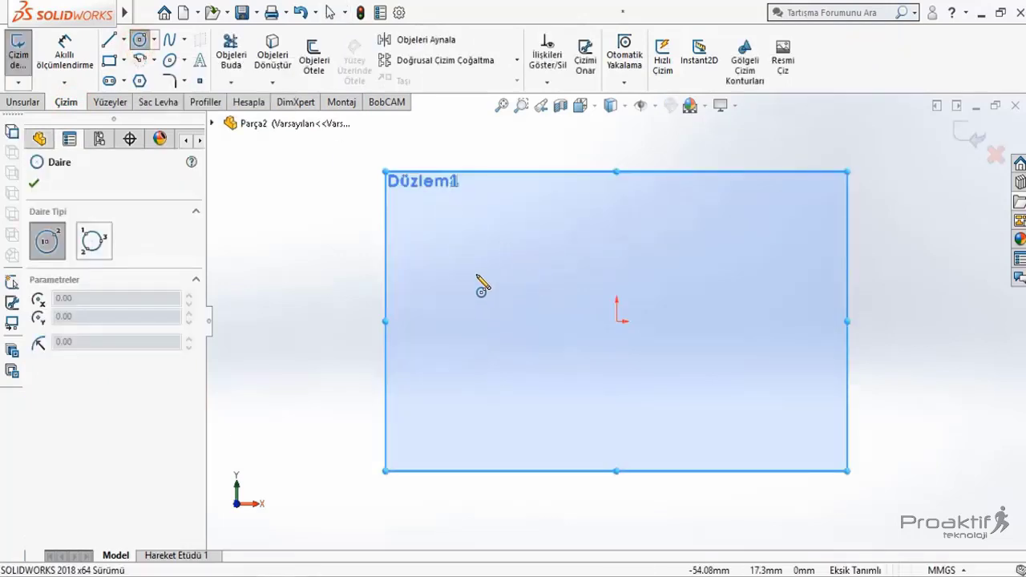
click(465, 260)
click(512, 306)
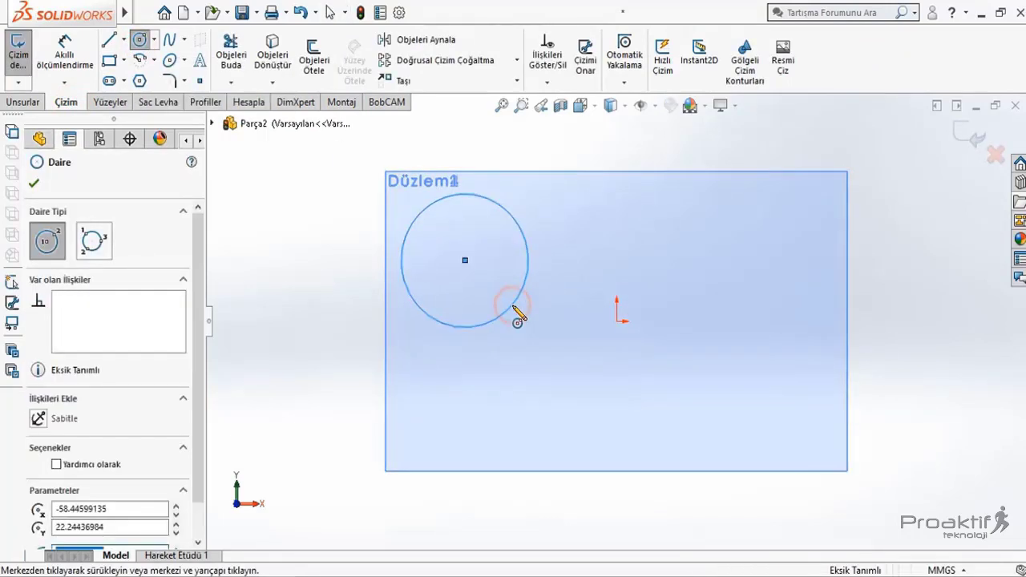
key(Escape)
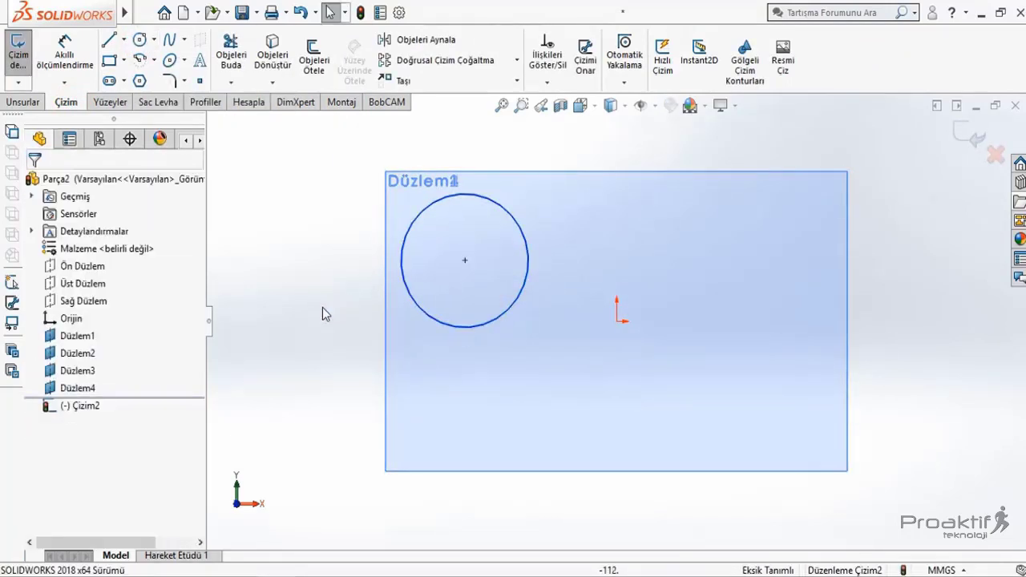
Orbit the view and click through the stacked planes to identify Düzlem1 to Düzlem4
mouse_move(319, 306)
middle_down()
mouse_move(548, 417)
mouse_move(532, 435)
middle_up()
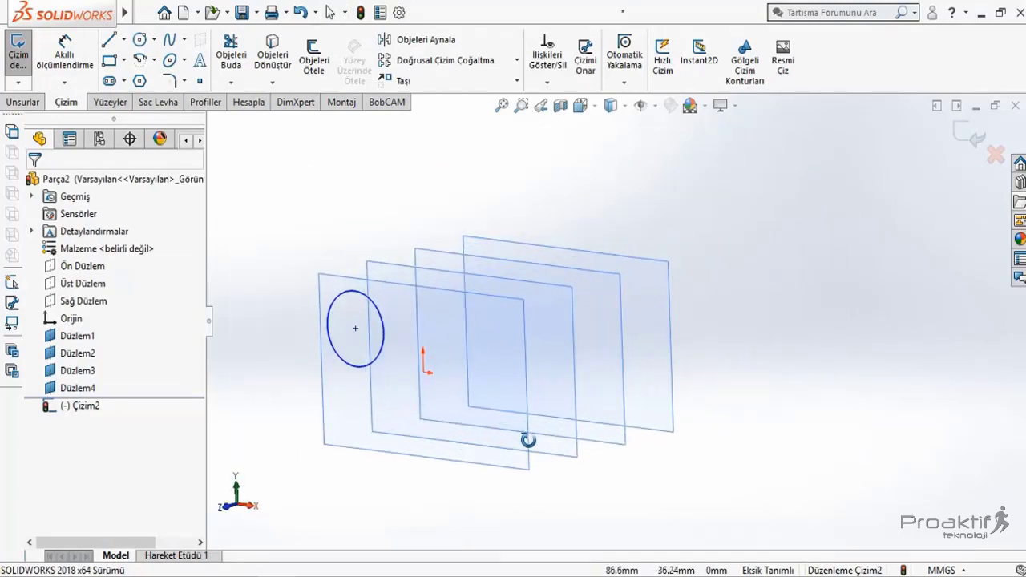
click(549, 363)
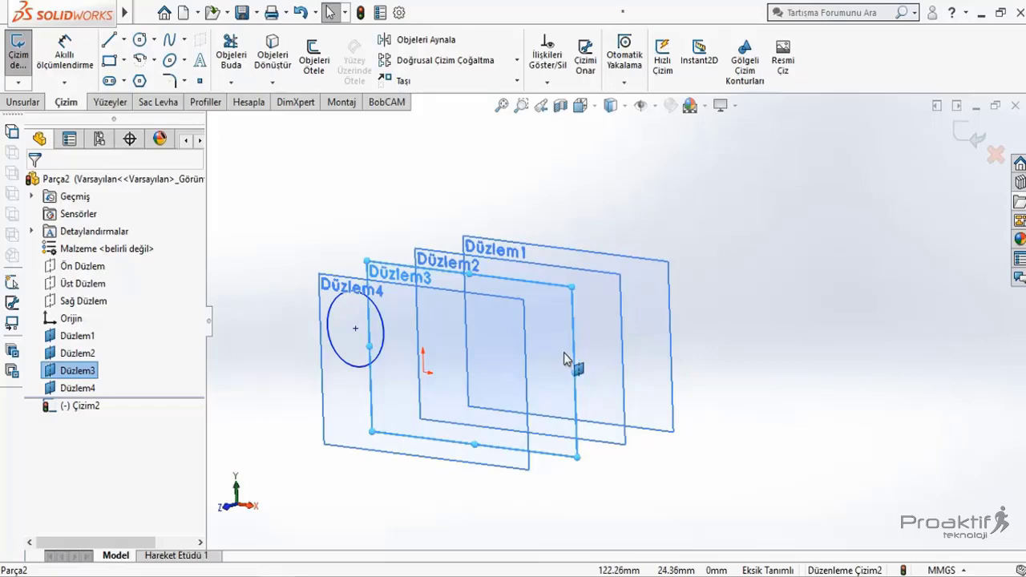
click(508, 332)
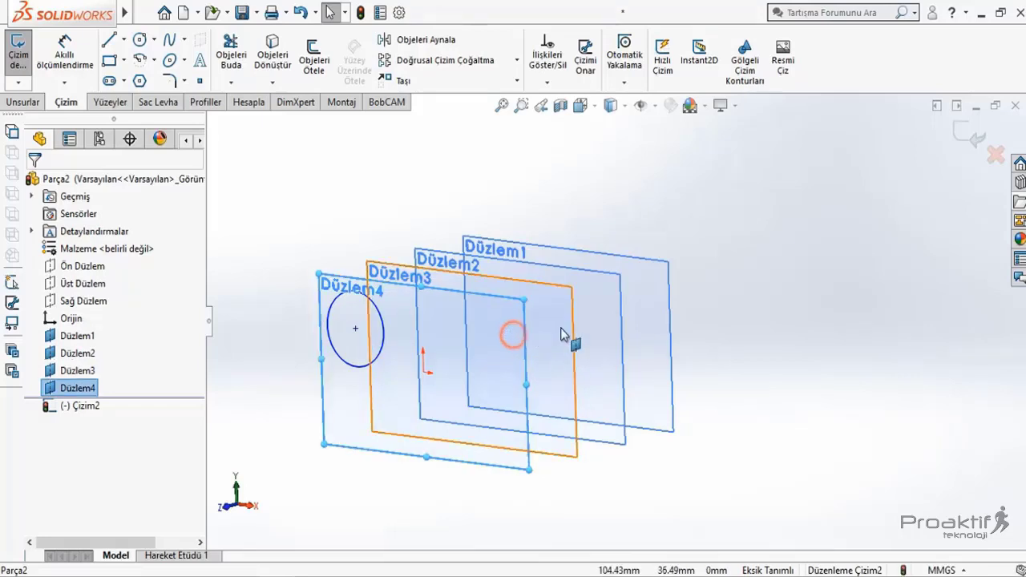
click(570, 322)
click(594, 316)
click(642, 309)
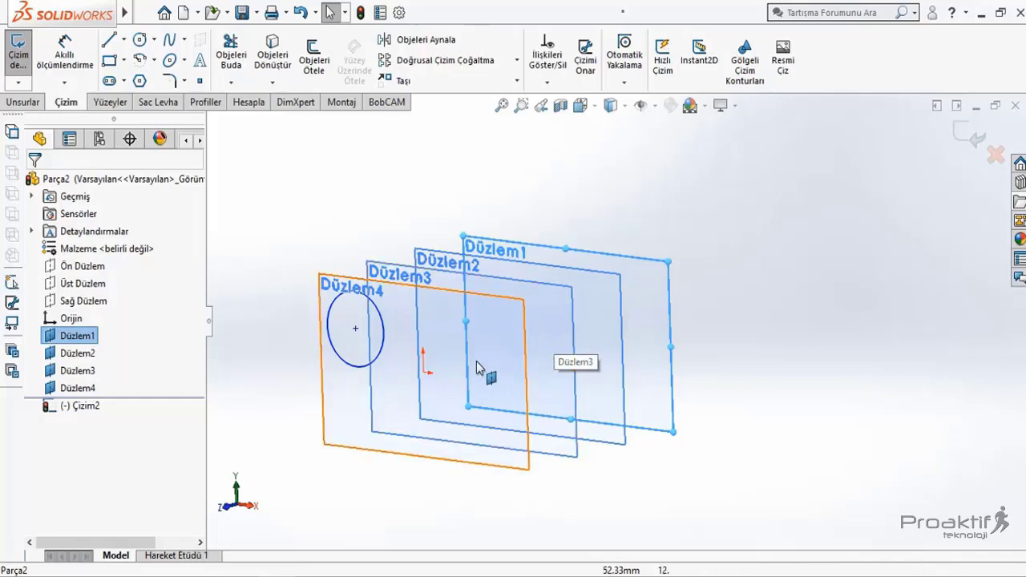
click(429, 456)
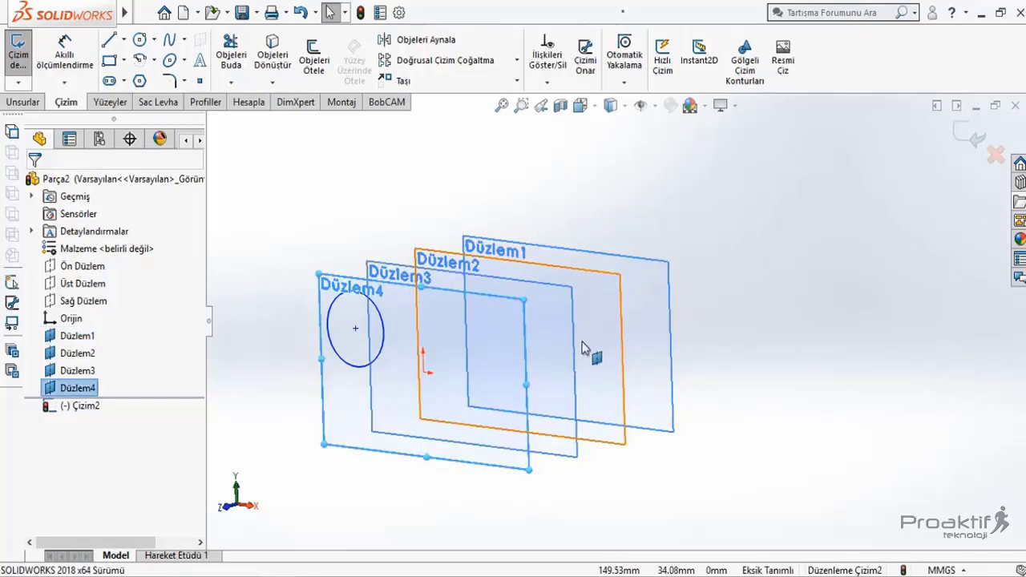
click(346, 417)
Exit the circle sketch Çizim2 and hide Düzlem4
right_click(346, 416)
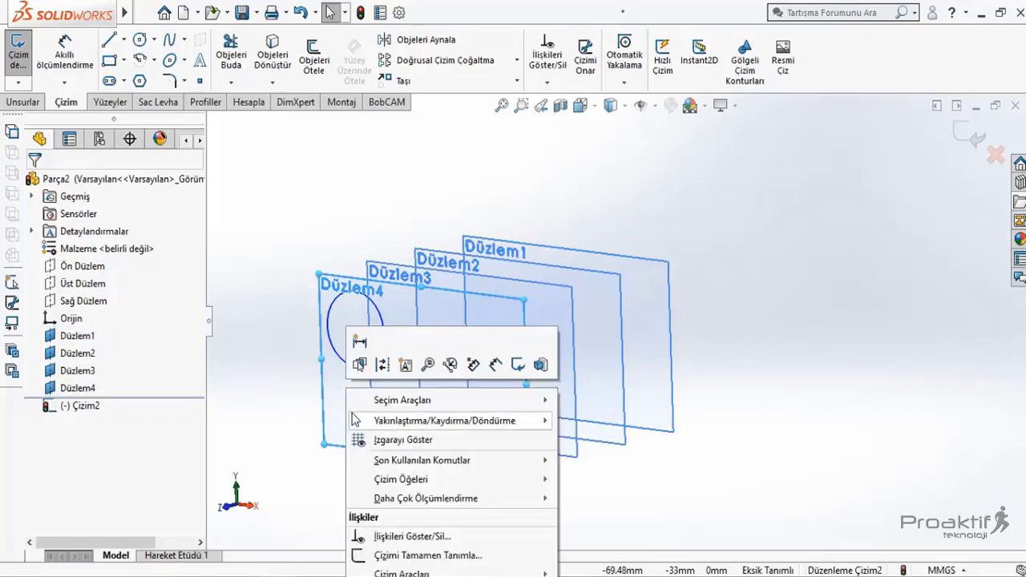
click(549, 165)
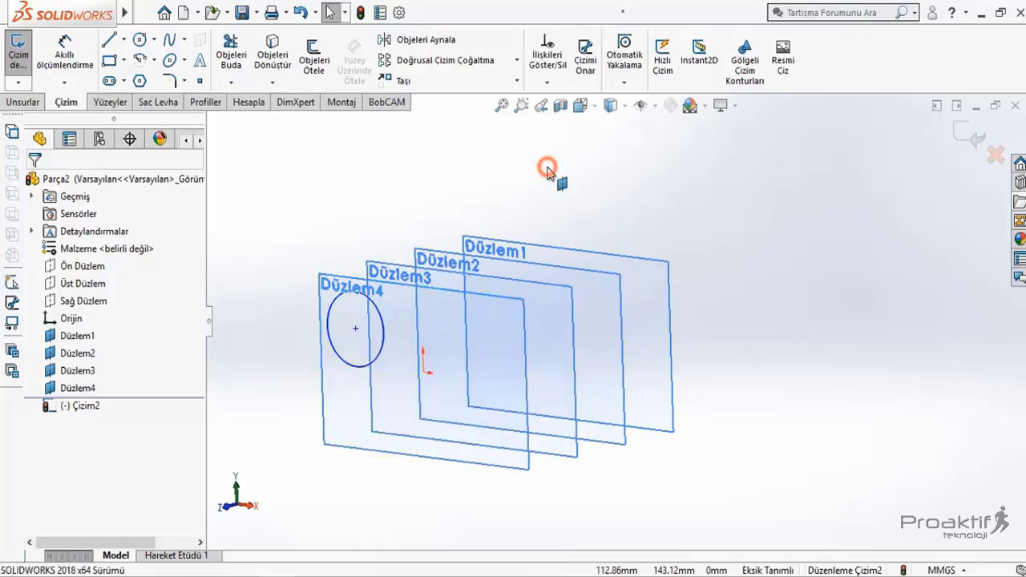
click(964, 136)
right_click(381, 367)
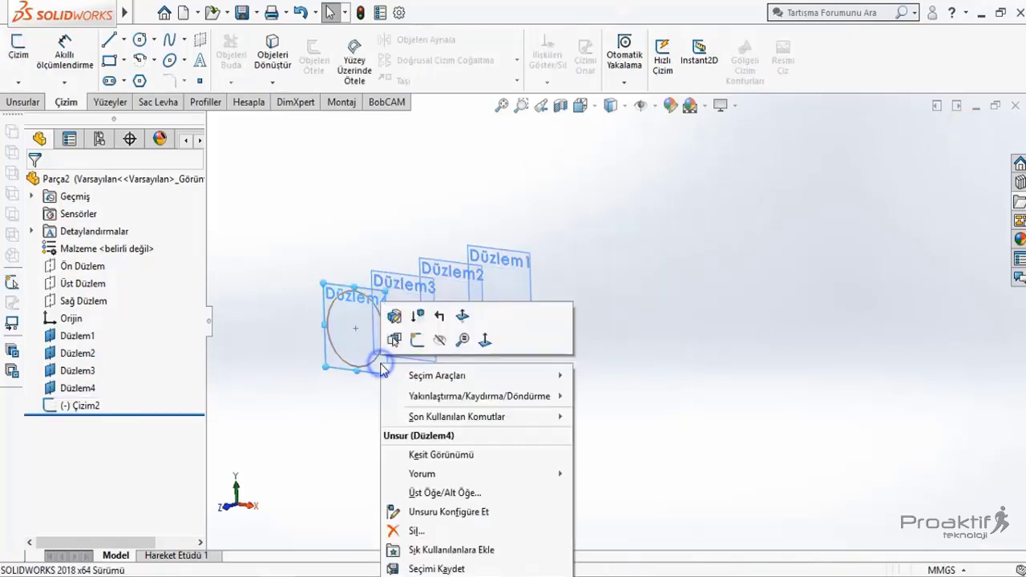
click(435, 339)
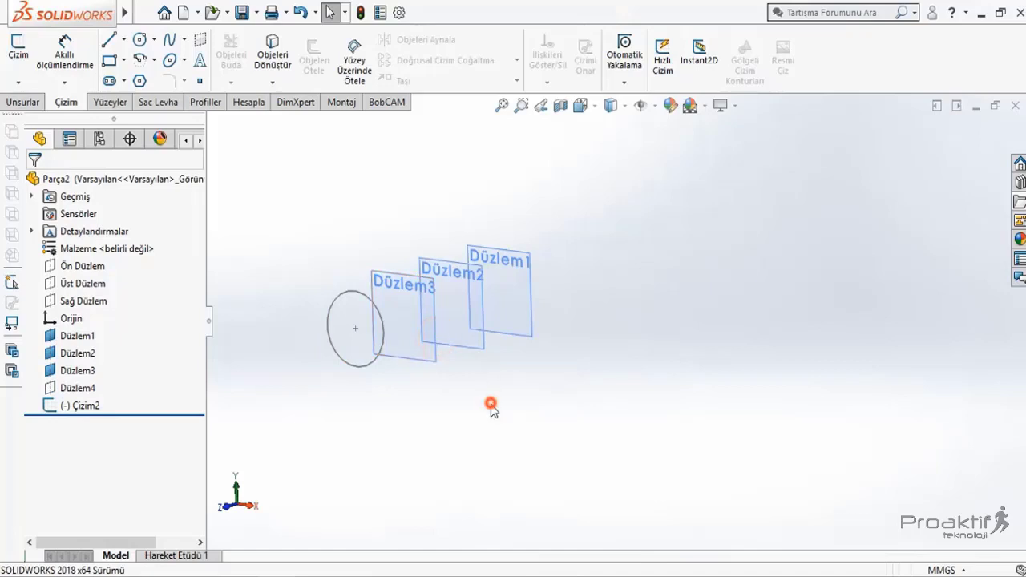
middle_drag(492, 405, 511, 403)
Sketch a six-sided polygon on Düzlem3
scroll(403, 335, down, 3)
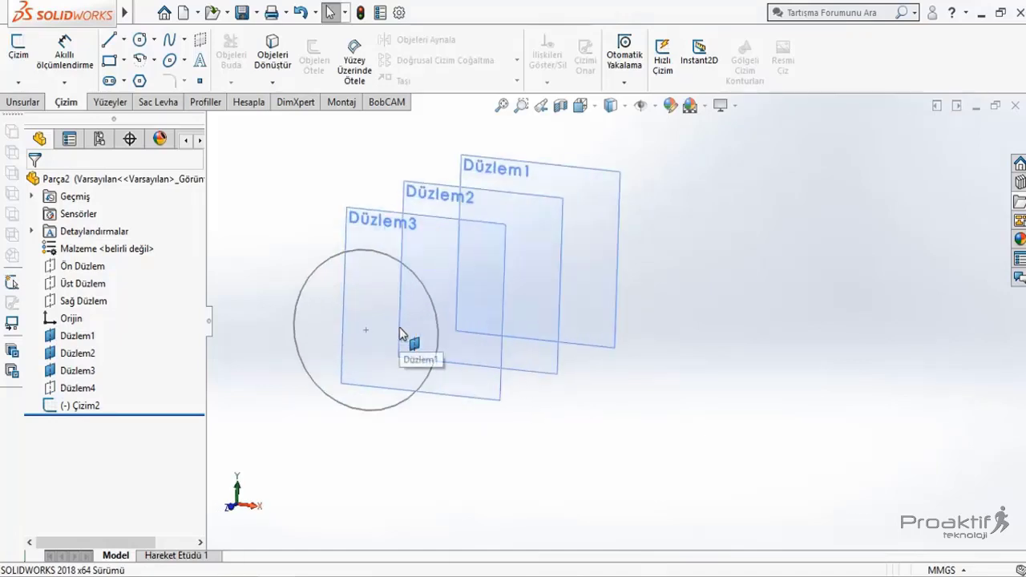
click(470, 260)
click(528, 211)
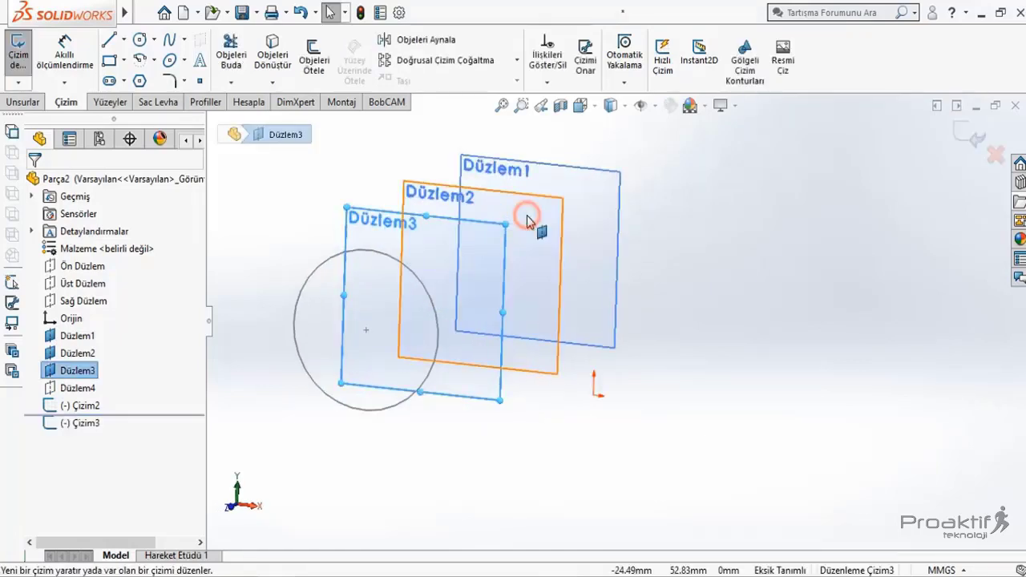
click(142, 82)
click(451, 277)
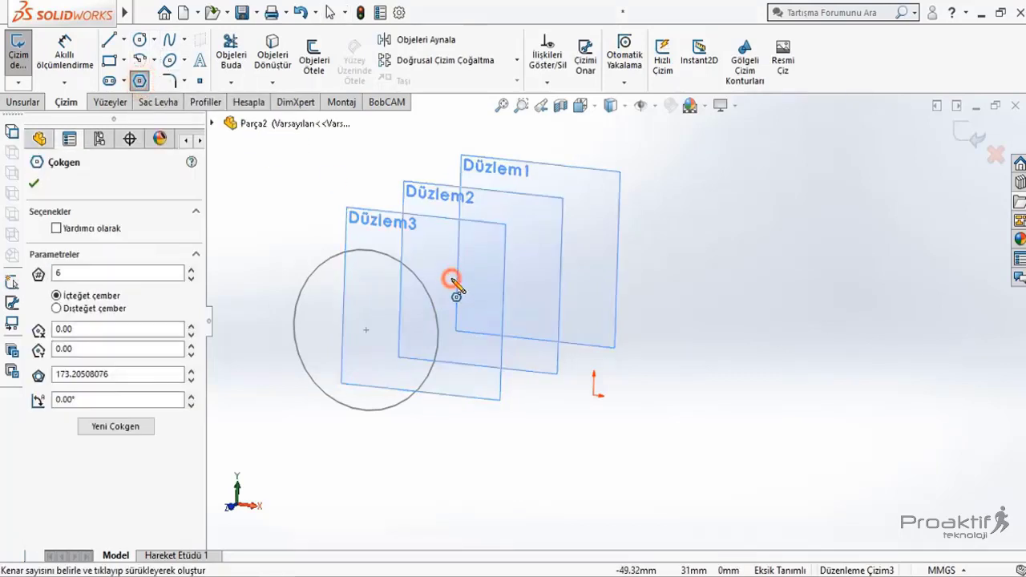
click(478, 320)
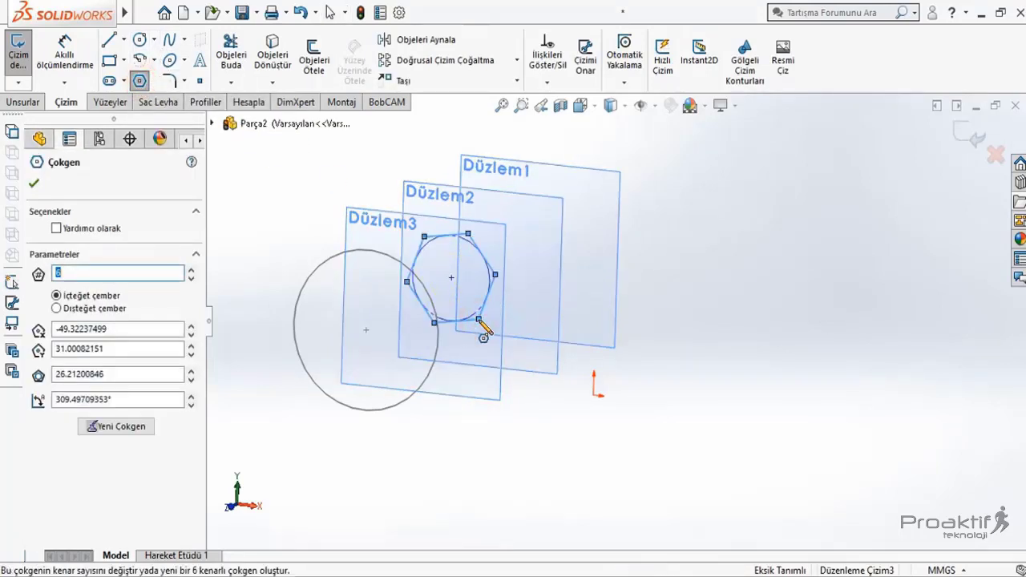
key(Escape)
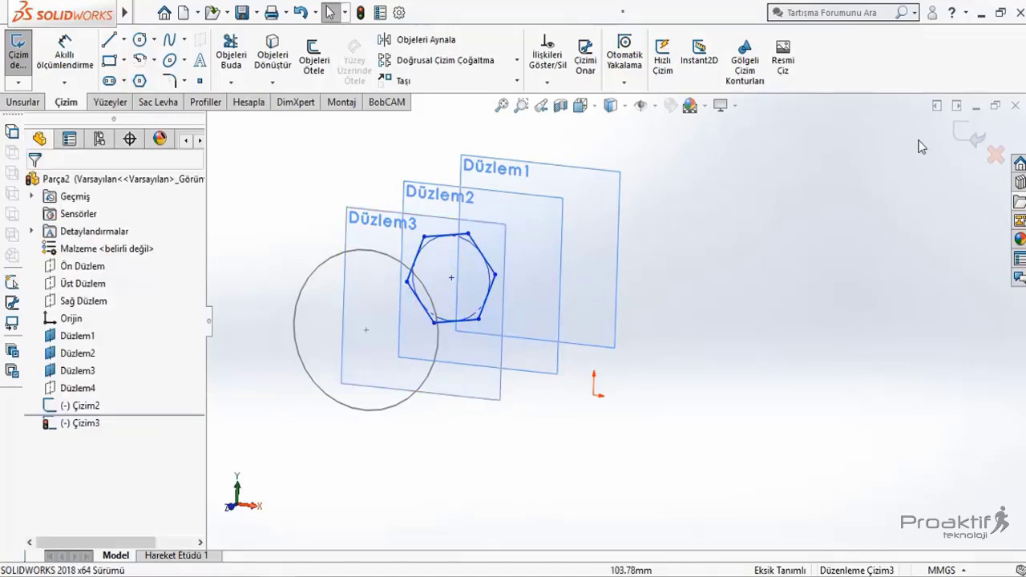
Exit the hexagon sketch Çizim3 and hide Düzlem3
click(971, 138)
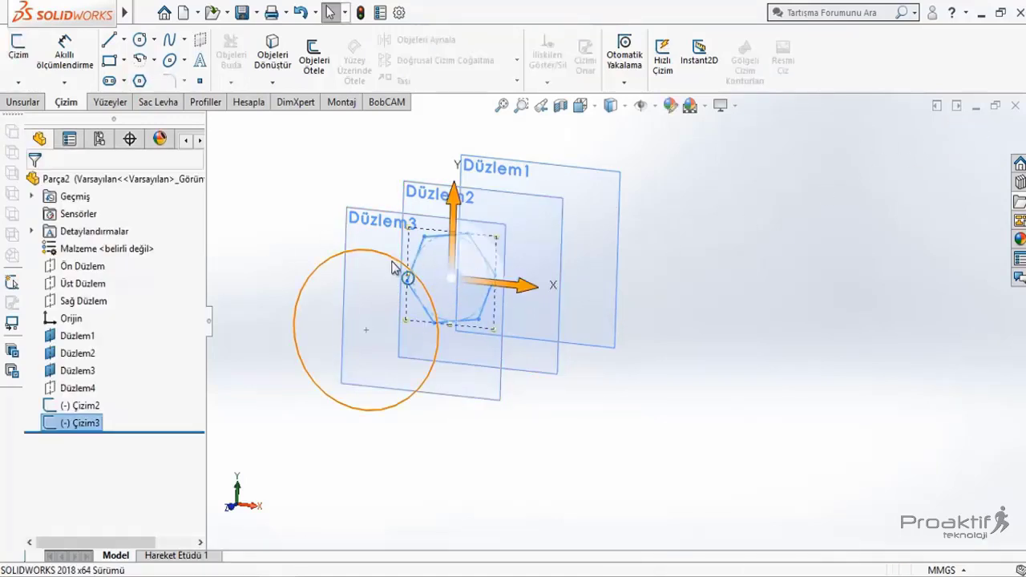
click(375, 239)
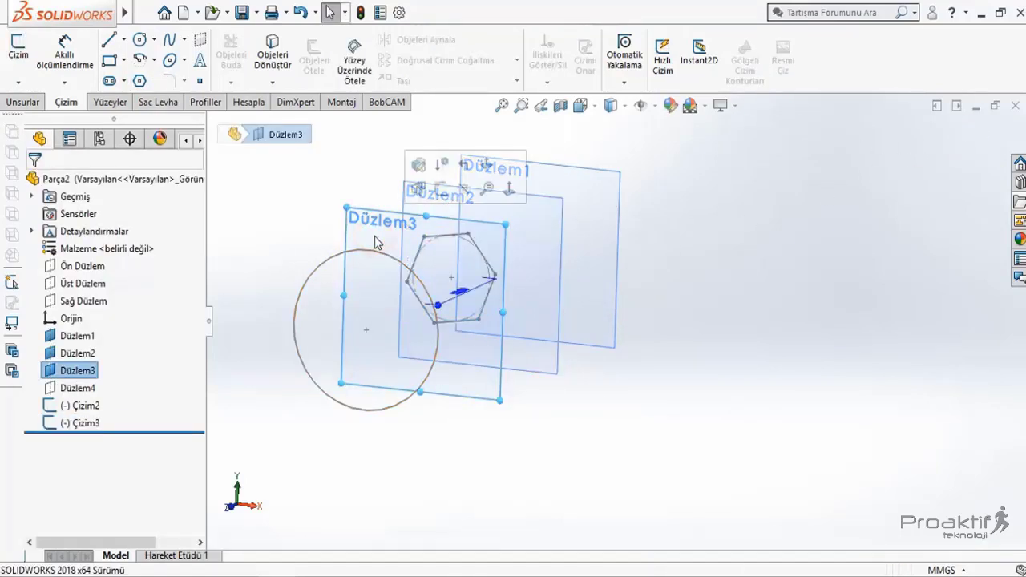
click(464, 190)
click(716, 318)
mouse_move(773, 368)
middle_down()
mouse_move(728, 382)
mouse_move(739, 405)
mouse_move(585, 414)
mouse_move(574, 433)
mouse_move(602, 408)
mouse_move(591, 401)
mouse_move(620, 398)
middle_up()
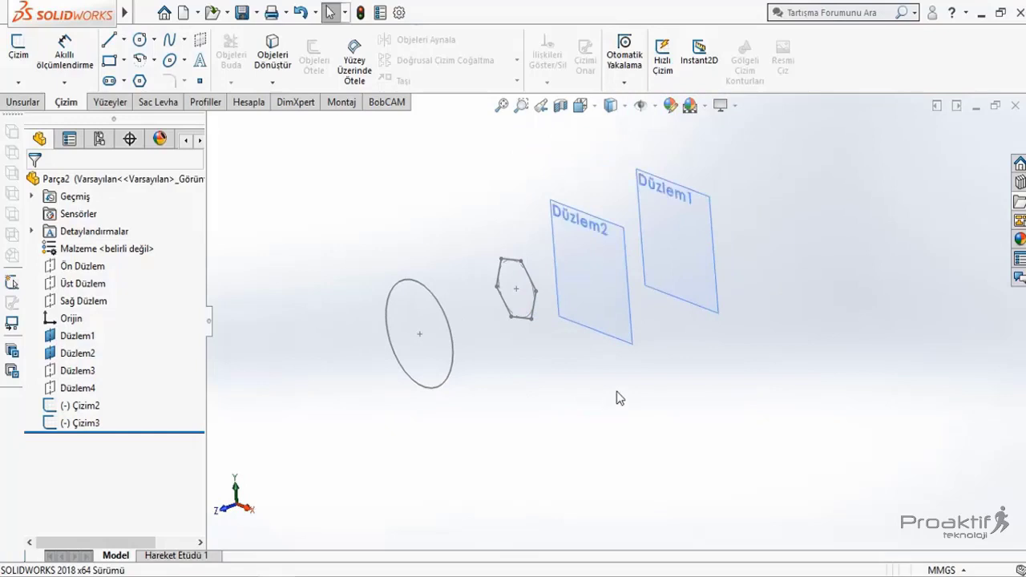
Draw a corner rectangle on Düzlem2, exit sketch Çizim4, and call up Düzlem2's options
click(597, 303)
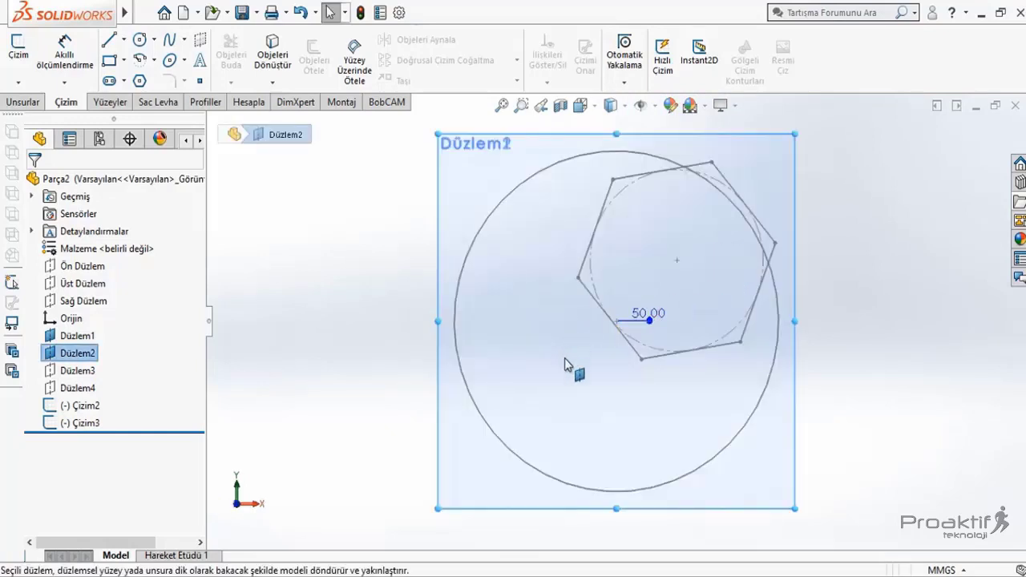
scroll(653, 384, up, 3)
mouse_move(828, 376)
middle_down()
mouse_move(842, 341)
mouse_move(825, 382)
mouse_move(831, 398)
middle_up()
click(113, 64)
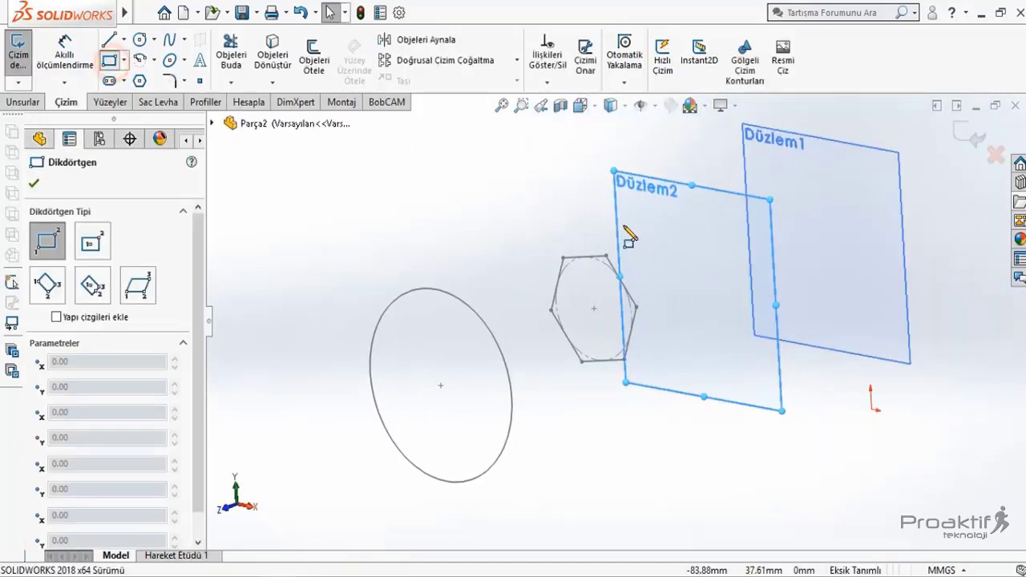
click(662, 252)
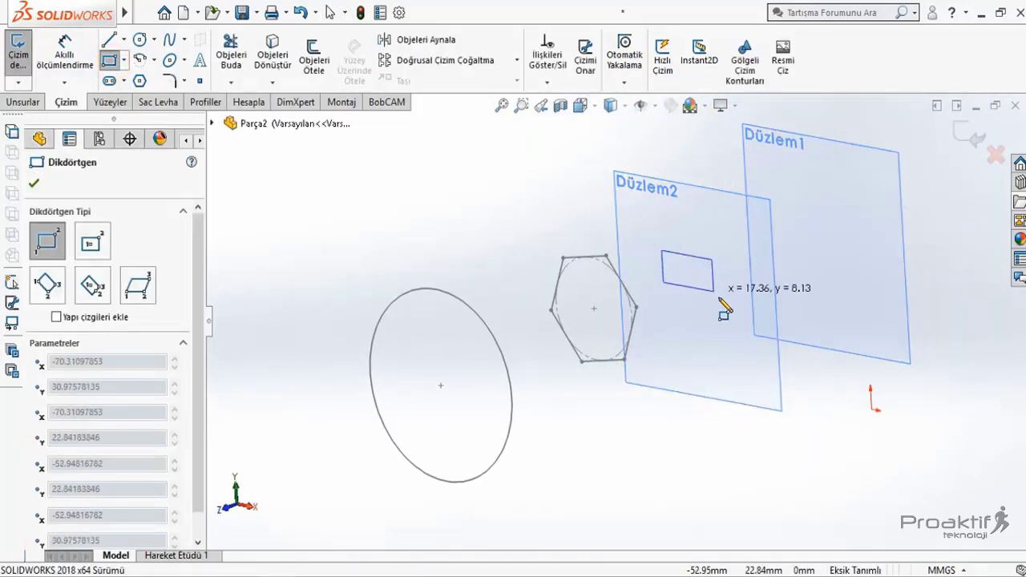
click(739, 338)
key(Escape)
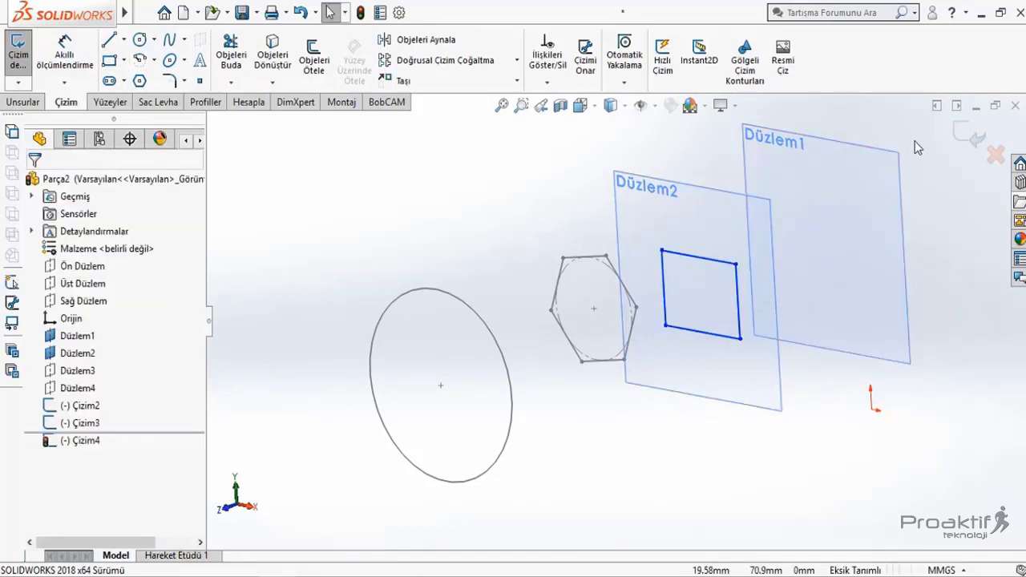
click(964, 131)
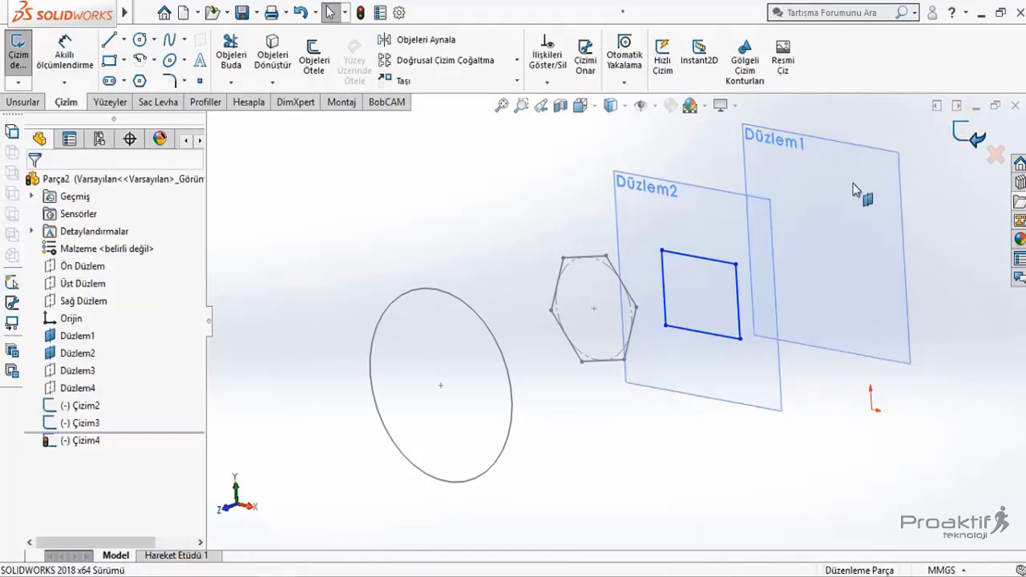
click(688, 225)
right_click(688, 225)
Hide Düzlem2, then draw a horizontal ellipse on Düzlem1
click(747, 204)
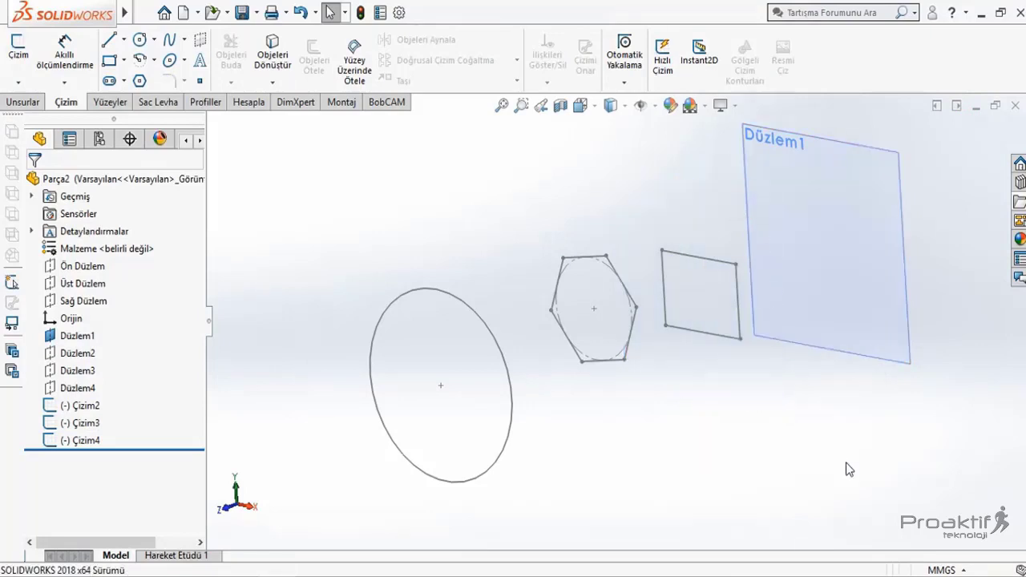
key(f)
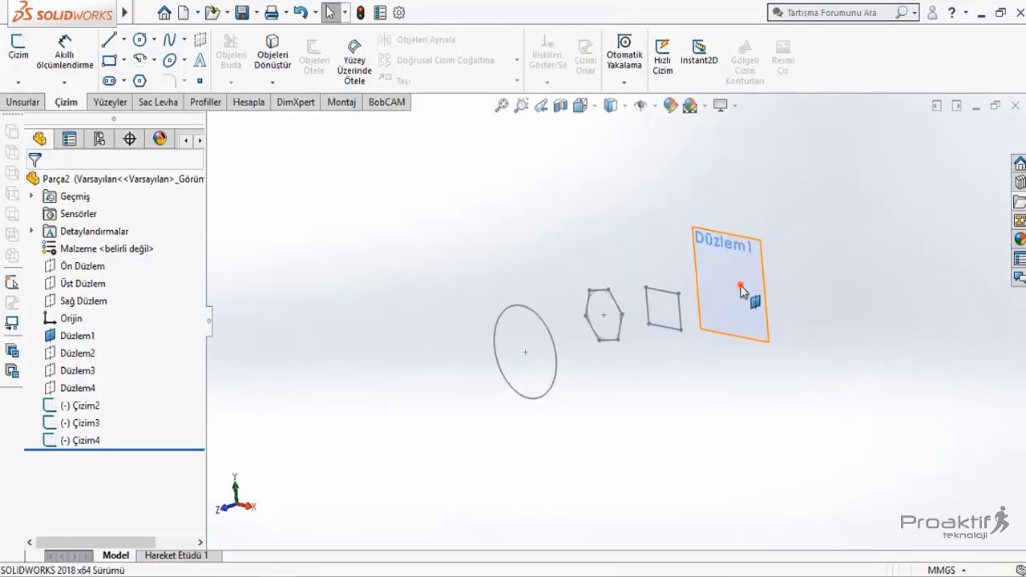
click(738, 288)
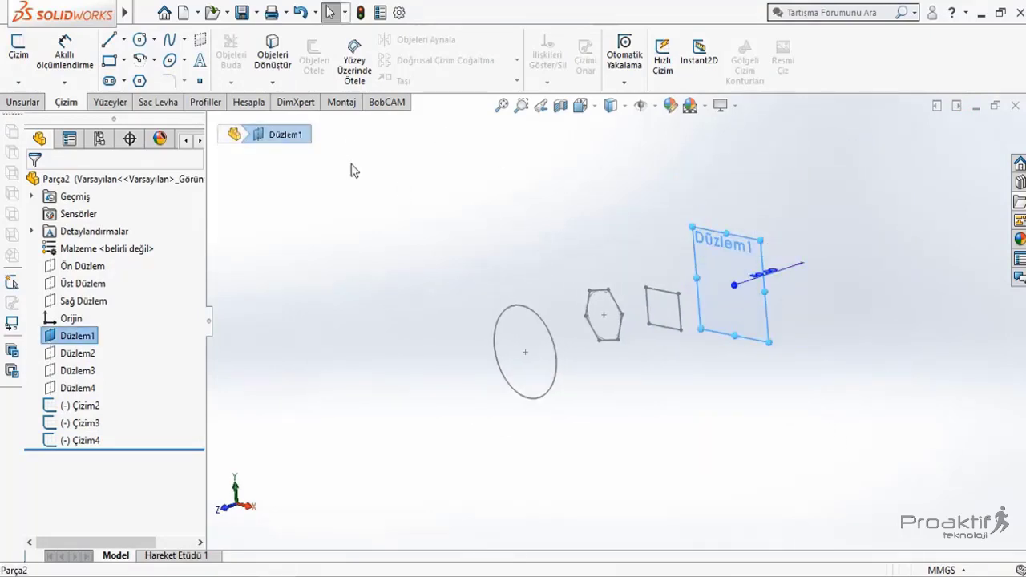
click(168, 66)
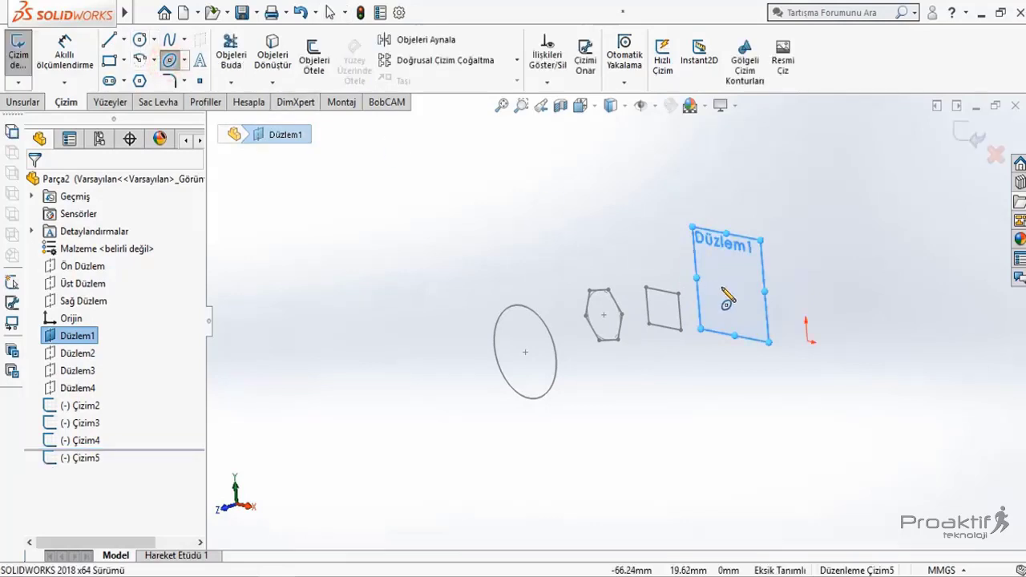
click(711, 287)
click(742, 288)
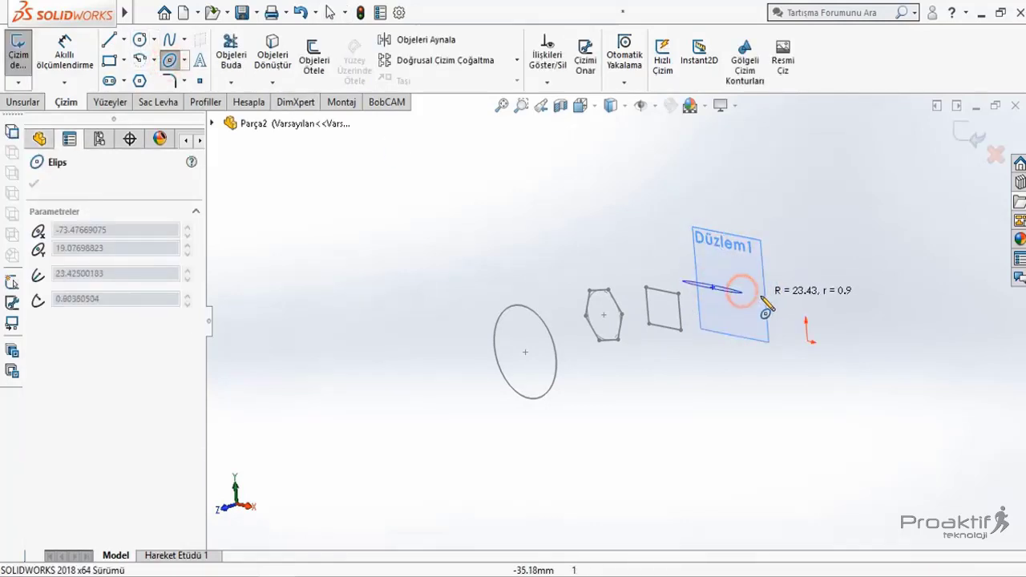
click(764, 324)
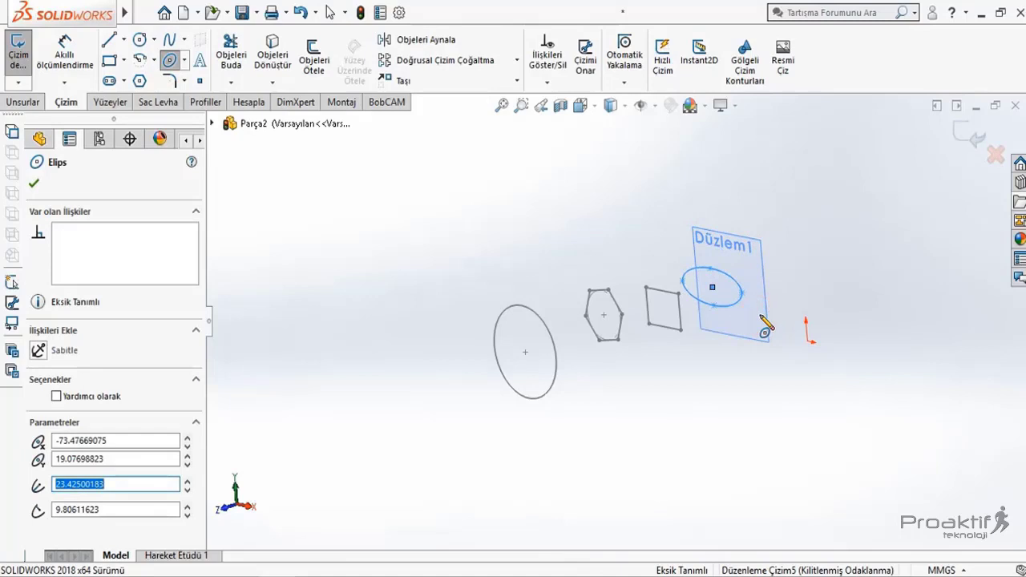
key(Escape)
Exit the ellipse sketch Çizim5 and hide Düzlem1
click(971, 136)
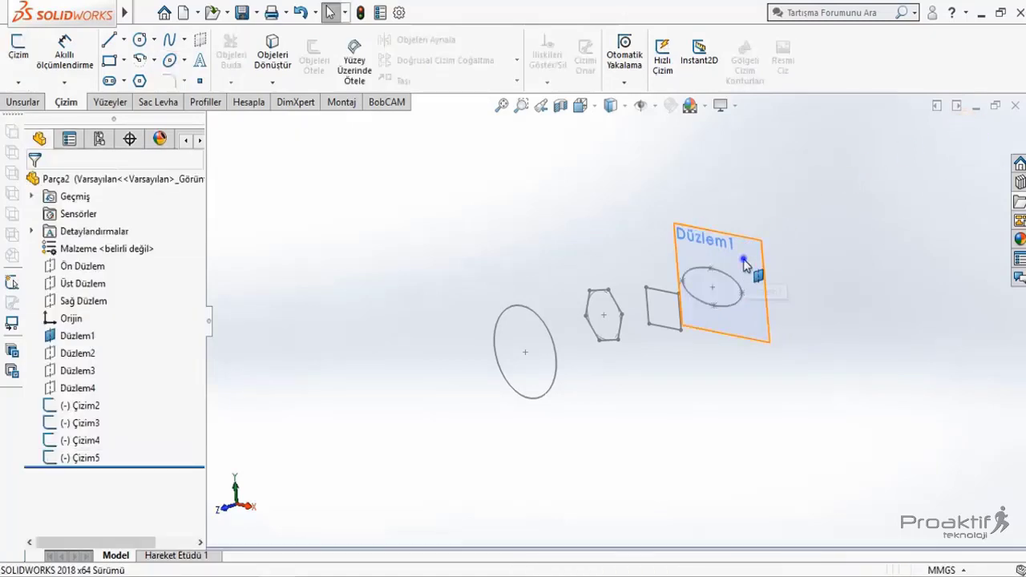
right_click(743, 265)
click(801, 234)
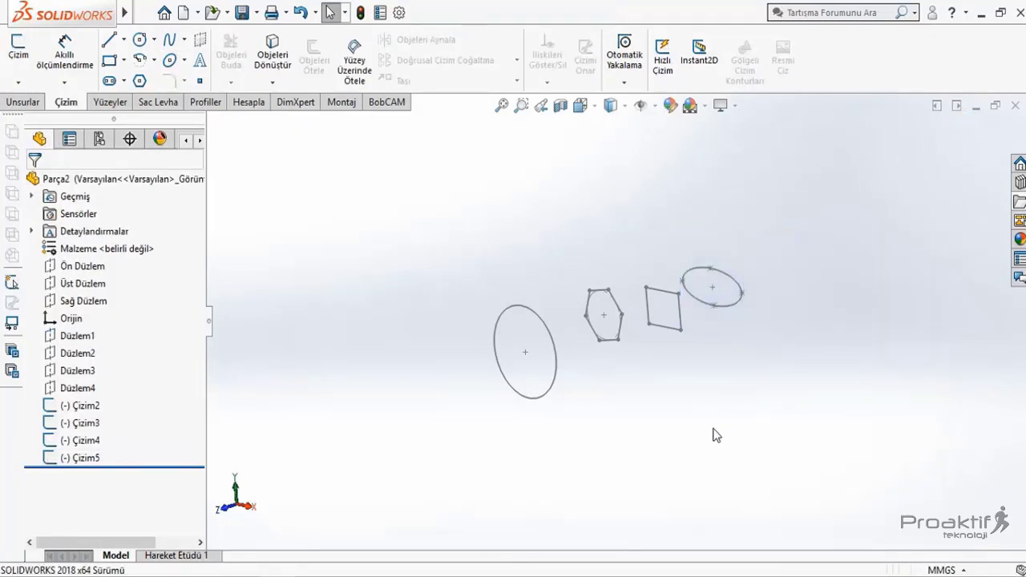
Select the circle sketch Çizim2 and adjust the view to see all stacked profiles
click(544, 398)
click(657, 345)
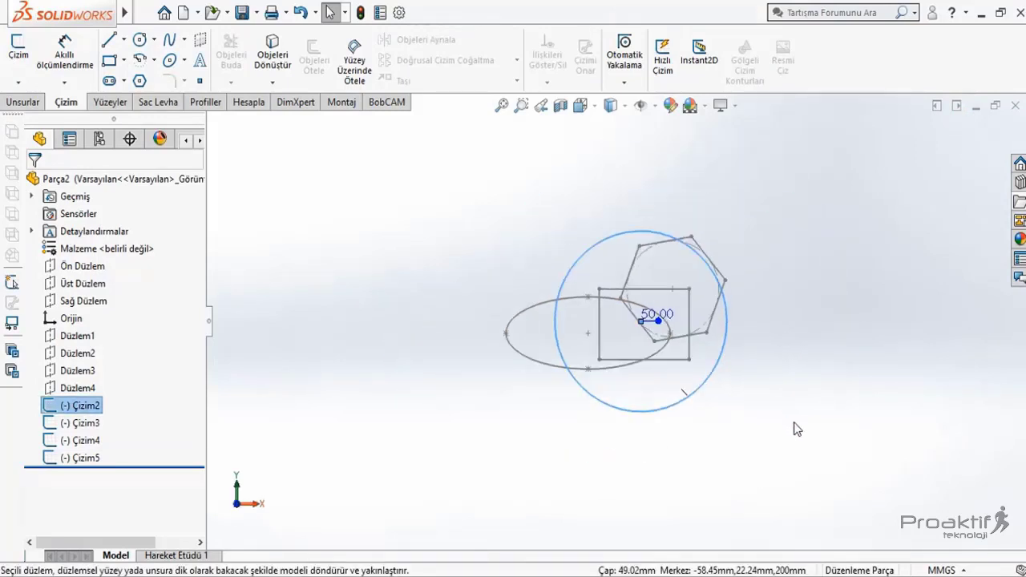
middle_drag(789, 427, 713, 445)
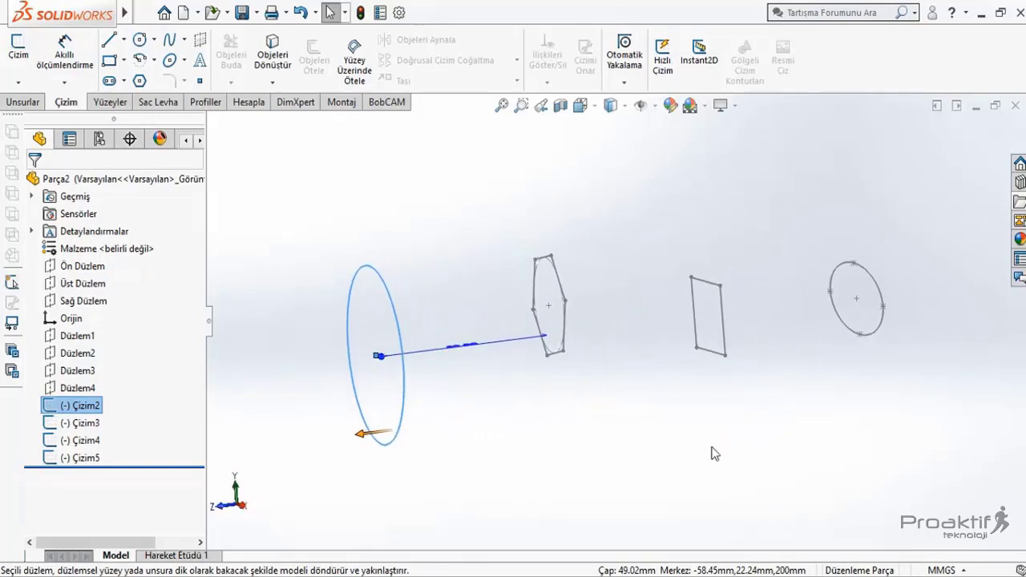
key(z)
middle_drag(605, 416, 608, 430)
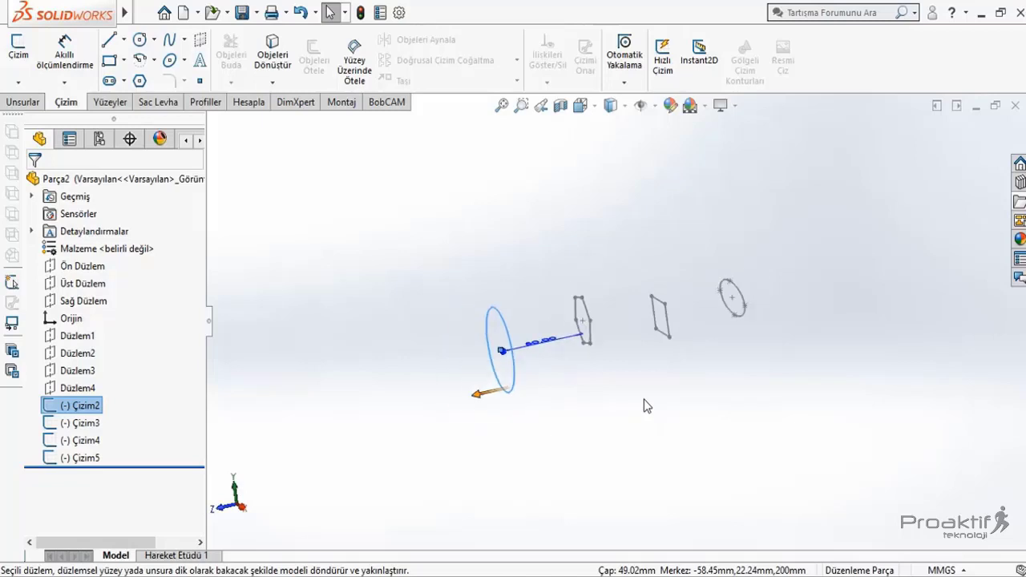
middle_drag(644, 401, 647, 406)
scroll(627, 432, up, 2)
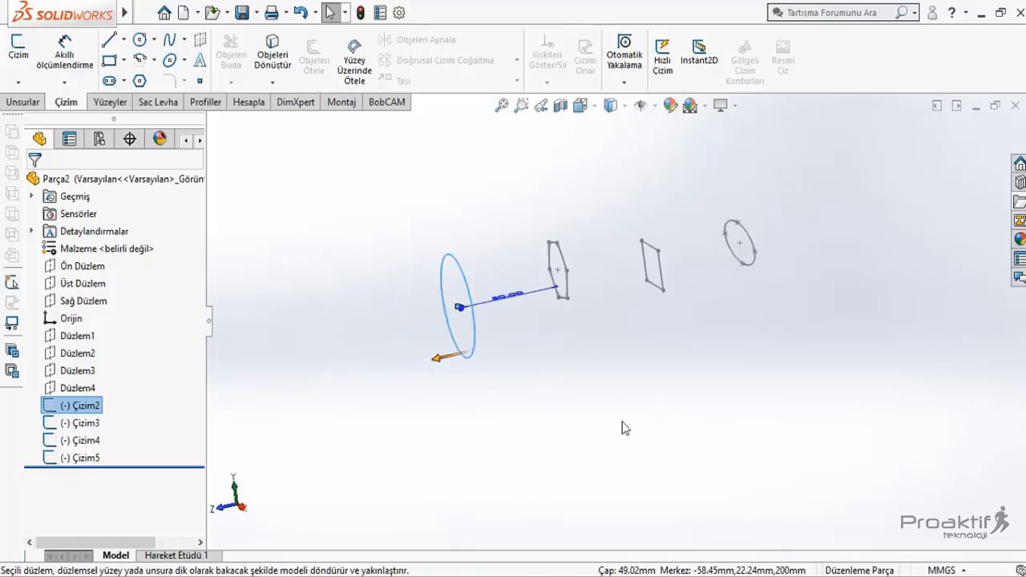
Start a lofted surface through Çizim2, Çizim3 and Çizim5
click(110, 102)
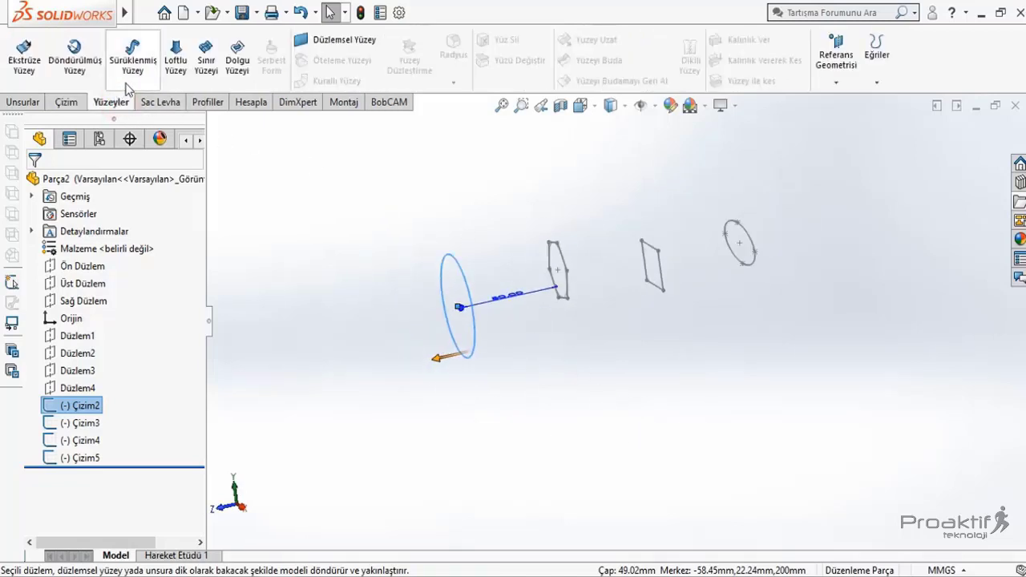
click(177, 71)
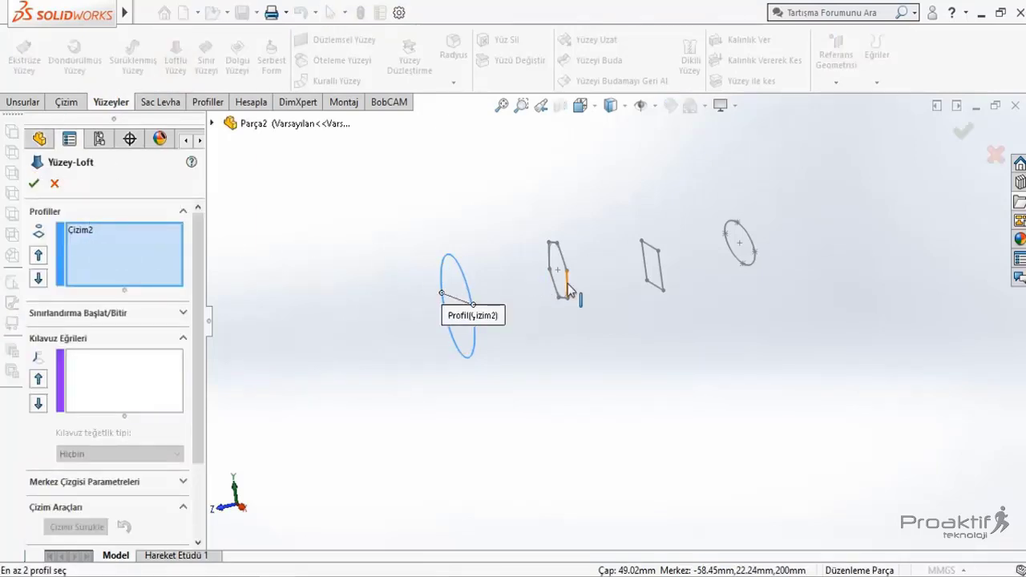
scroll(567, 298, down, 2)
scroll(565, 272, down, 2)
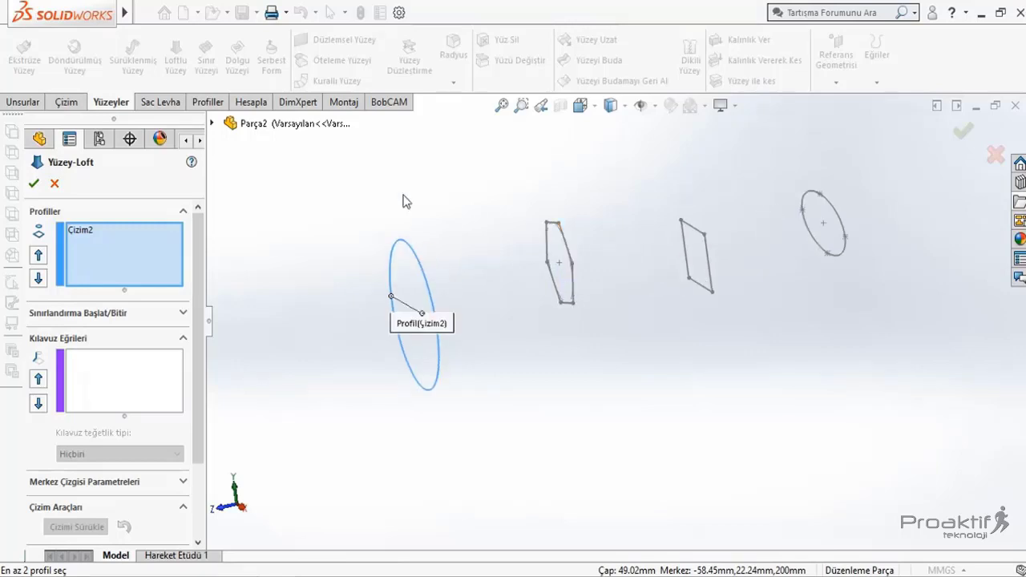
click(212, 123)
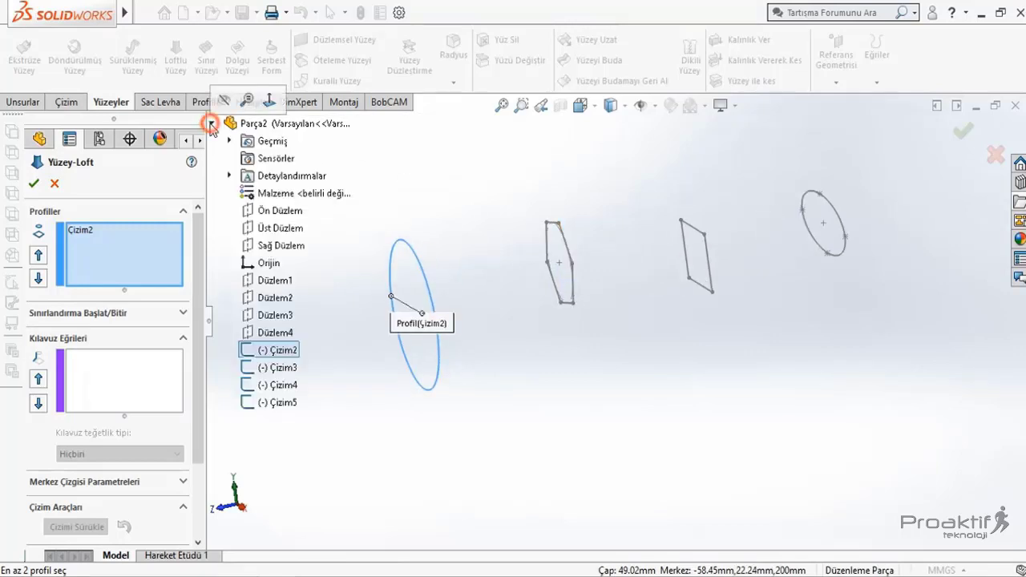
click(281, 369)
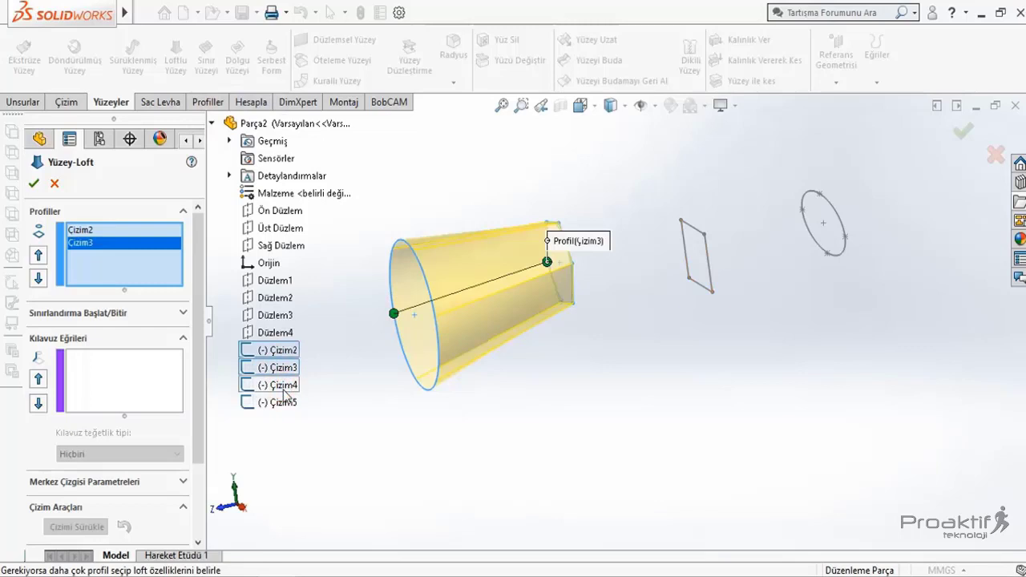
click(284, 403)
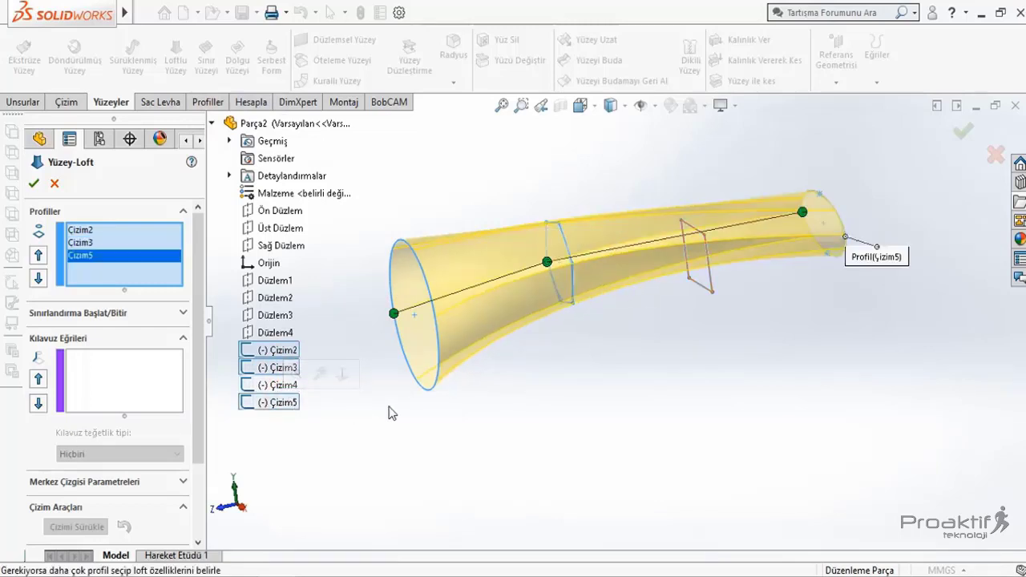
Remove Çizim4 from the loft profiles and accept Yüzey-Loft1
click(280, 386)
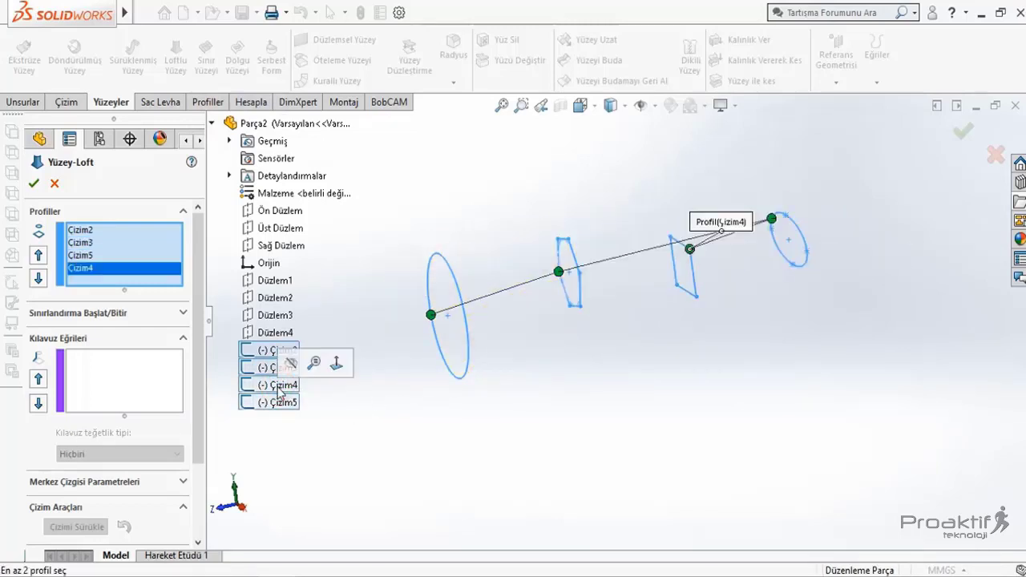
click(280, 386)
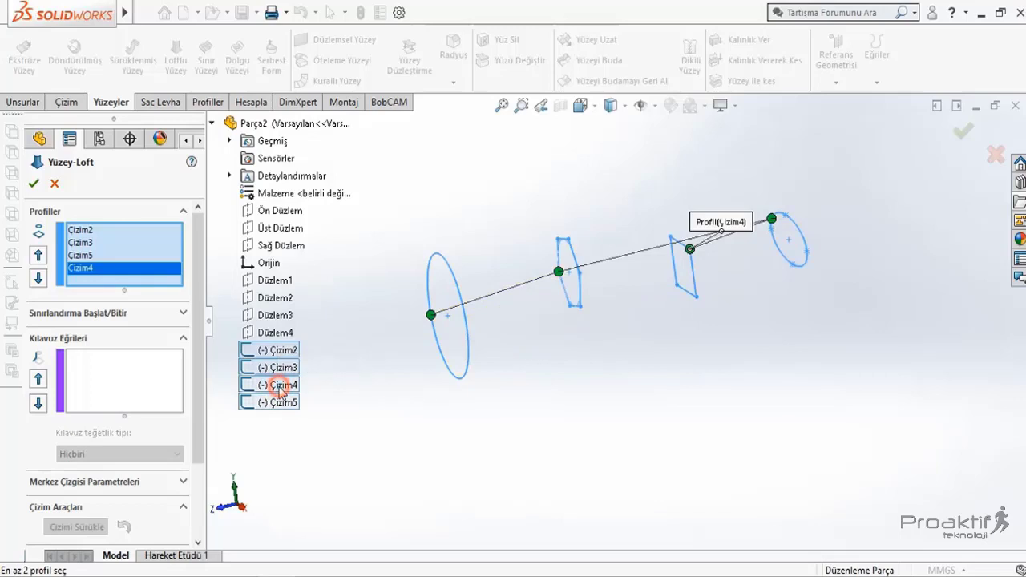
right_click(110, 271)
click(142, 295)
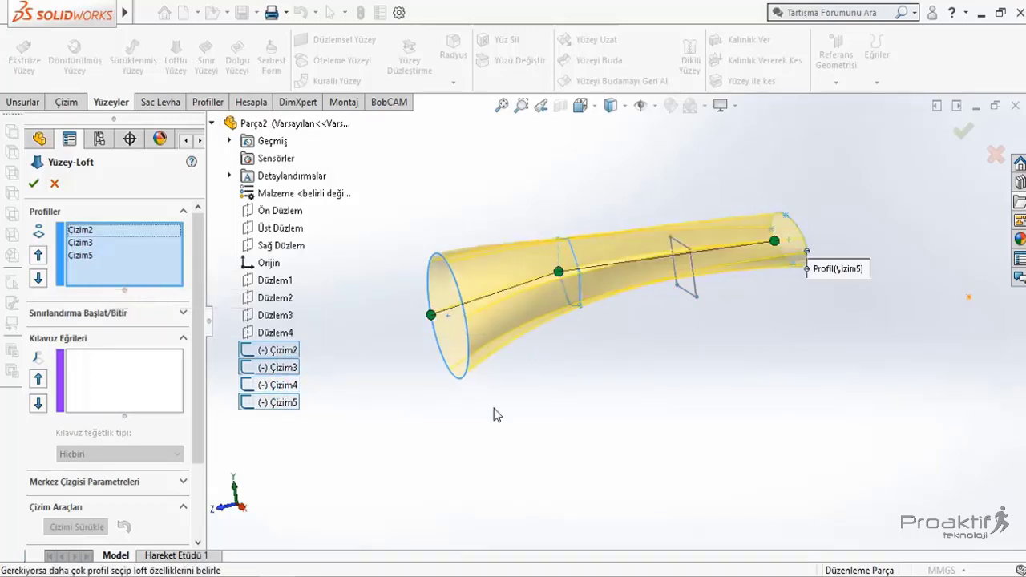
mouse_move(496, 414)
middle_down()
mouse_move(469, 390)
mouse_move(428, 396)
mouse_move(479, 372)
mouse_move(492, 414)
mouse_move(479, 425)
middle_up()
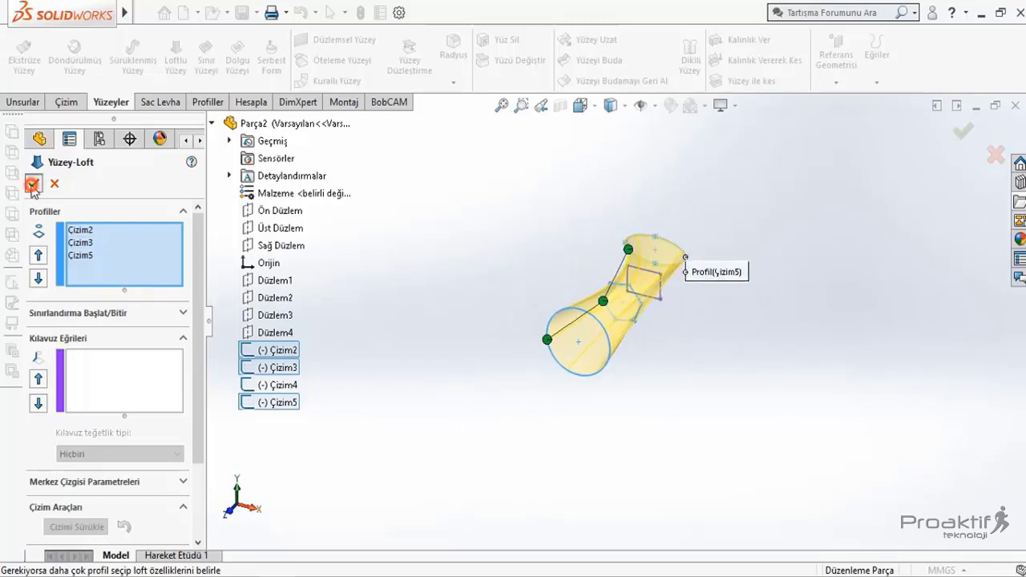
click(32, 185)
middle_drag(457, 344, 407, 306)
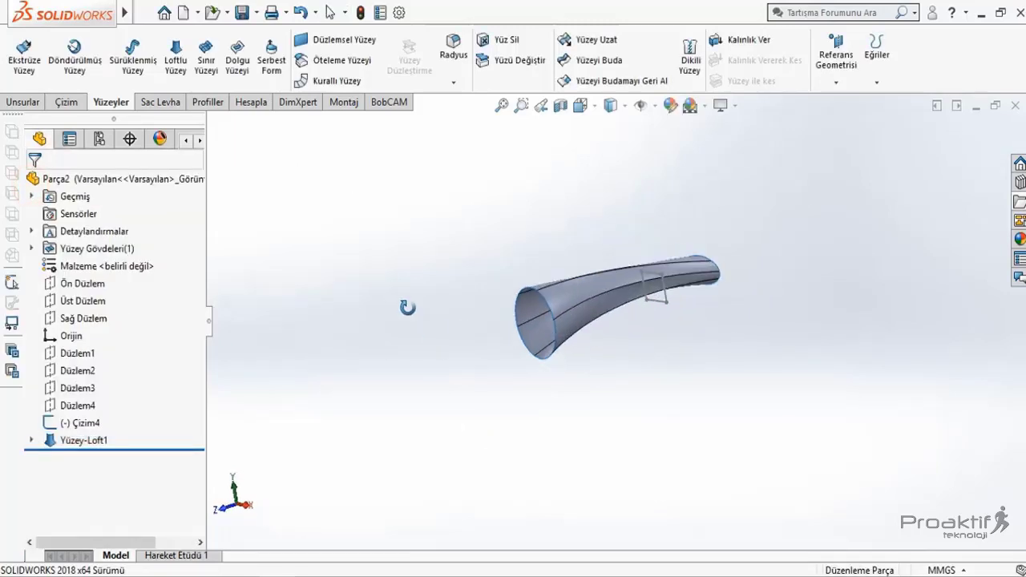
Hide the rectangle sketch Çizim4 and orbit to inspect the surface's twist
right_click(78, 422)
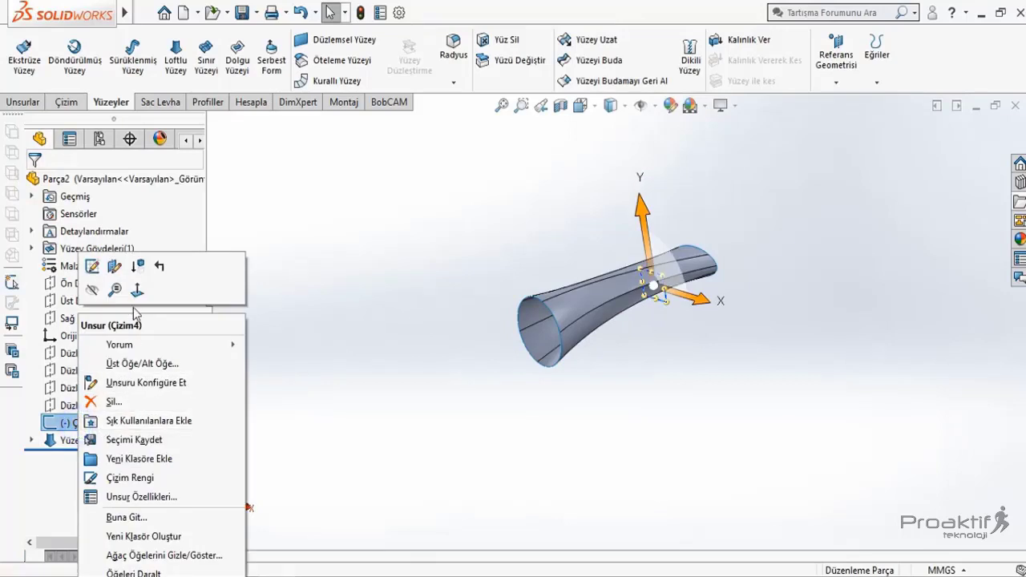
click(93, 290)
mouse_move(343, 294)
middle_down()
mouse_move(432, 259)
mouse_move(469, 277)
mouse_move(432, 345)
mouse_move(373, 347)
mouse_move(343, 291)
mouse_move(369, 282)
mouse_move(396, 240)
mouse_move(394, 207)
mouse_move(342, 221)
middle_up()
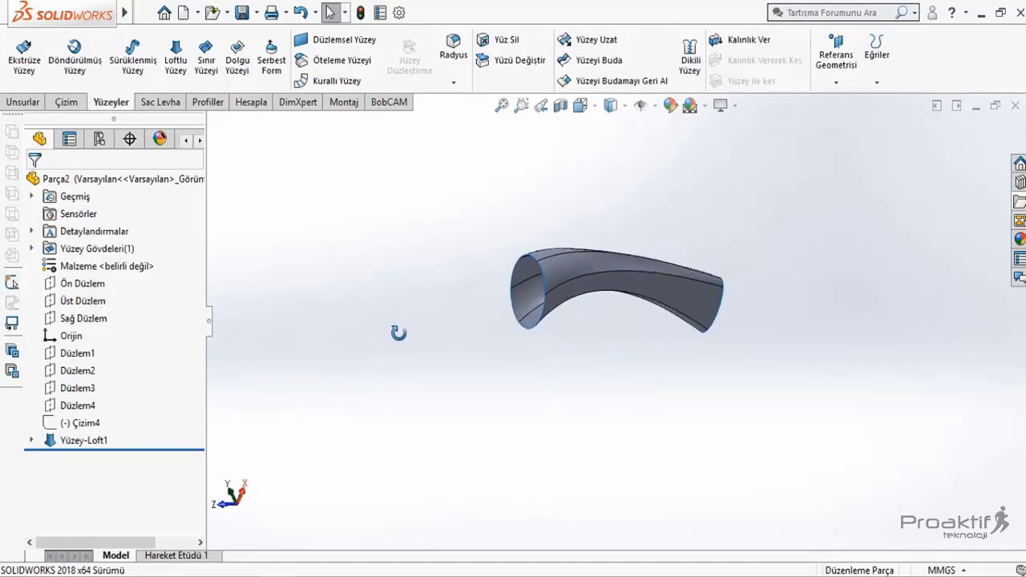
mouse_move(398, 332)
middle_down()
mouse_move(414, 231)
mouse_move(435, 319)
mouse_move(473, 394)
mouse_move(415, 420)
middle_up()
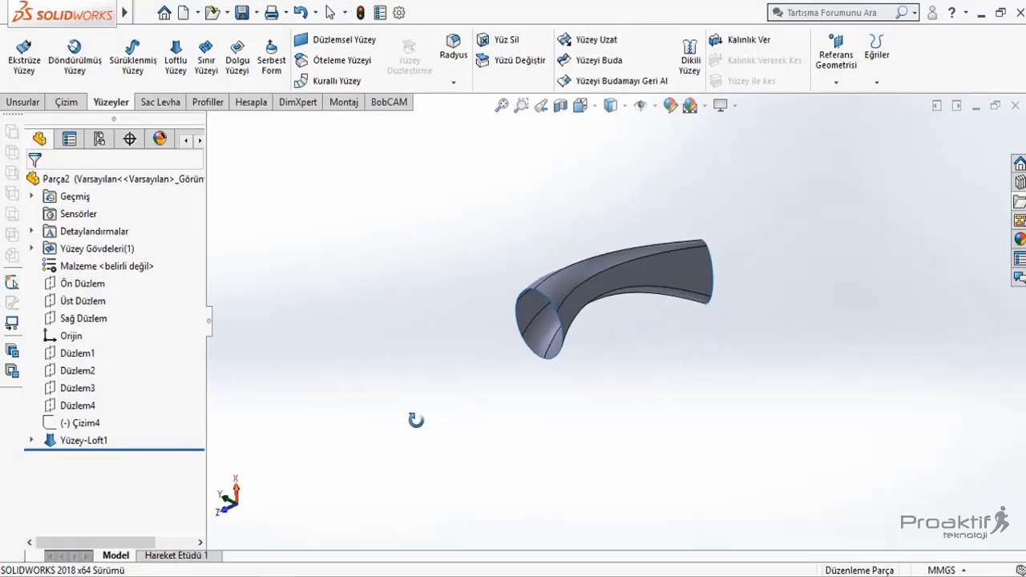
mouse_move(647, 445)
middle_down()
mouse_move(563, 366)
mouse_move(460, 341)
mouse_move(487, 394)
mouse_move(534, 419)
mouse_move(685, 439)
mouse_move(602, 460)
mouse_move(502, 452)
middle_up()
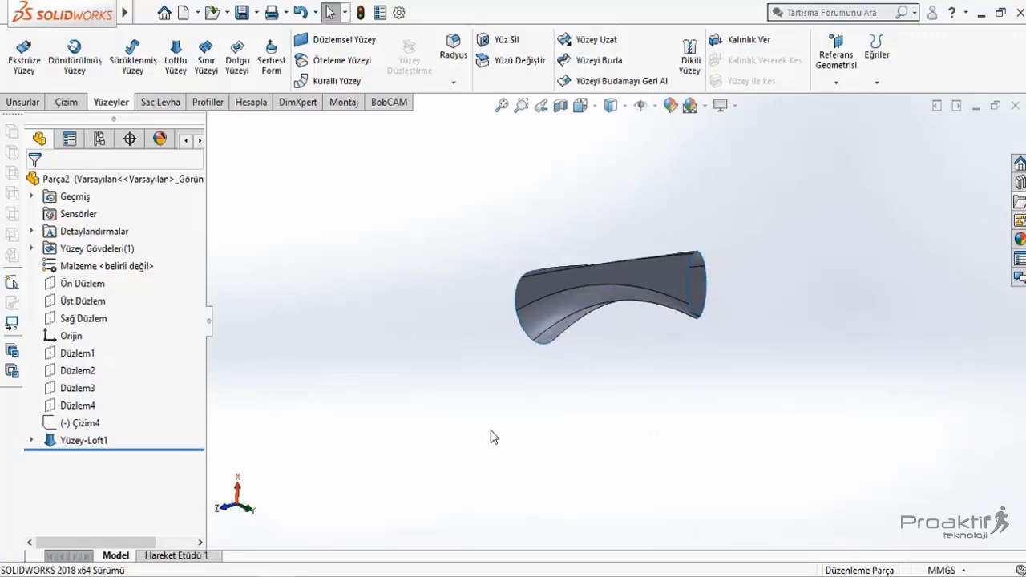